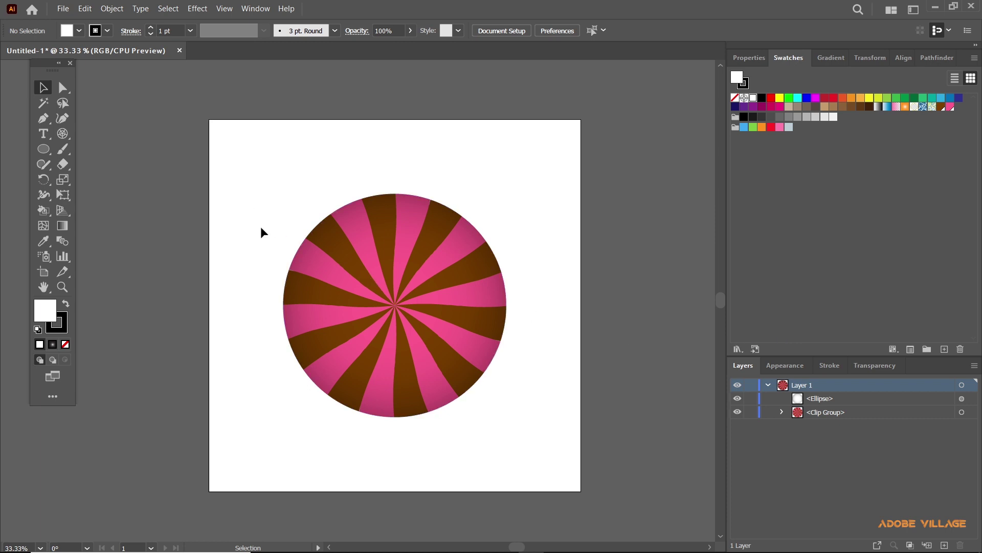
Delete the striped ball artwork and close the Untitled-1 document
{"action": "left_click_drag", "start_coordinate": [248, 183], "coordinate": [526, 439]}
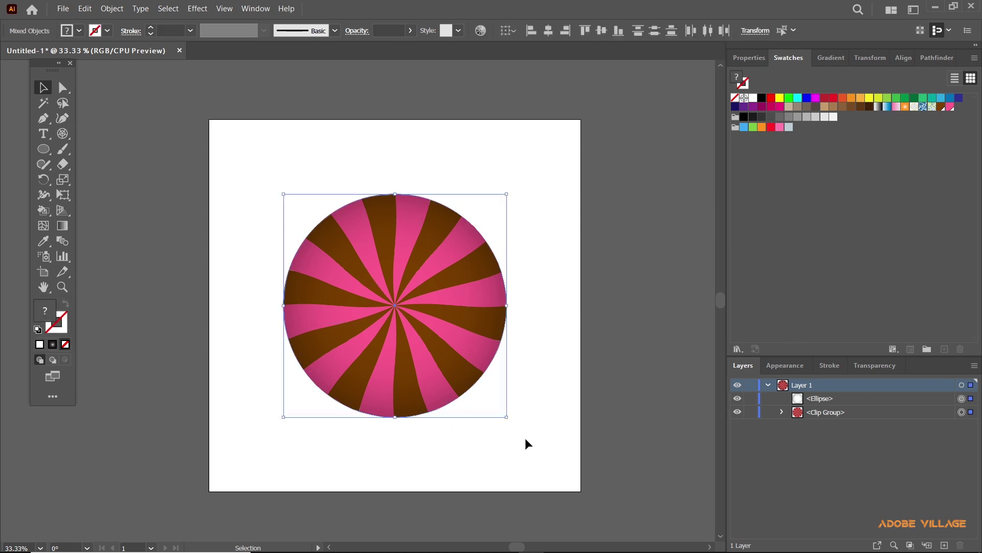
{"action": "key", "text": "Delete"}
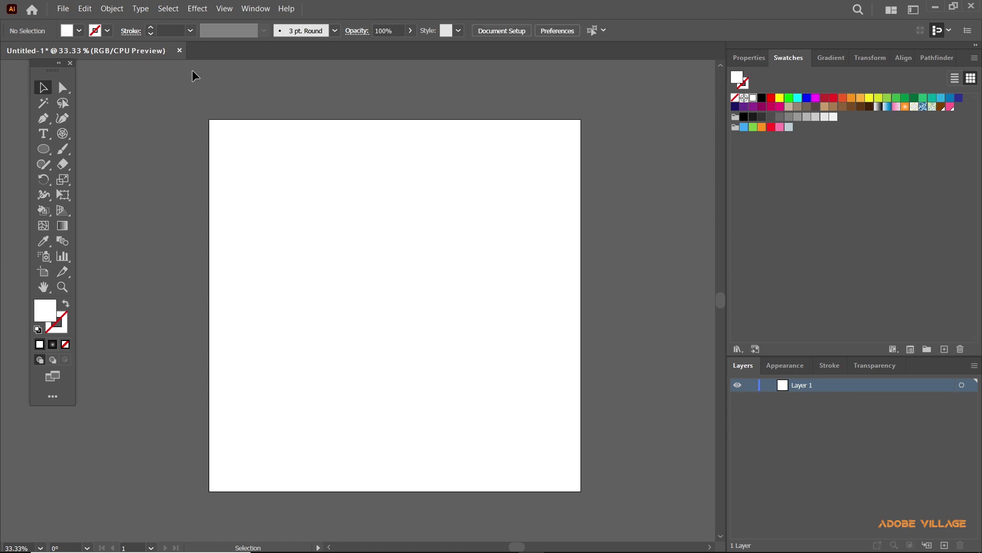
{"action": "left_click", "coordinate": [179, 51]}
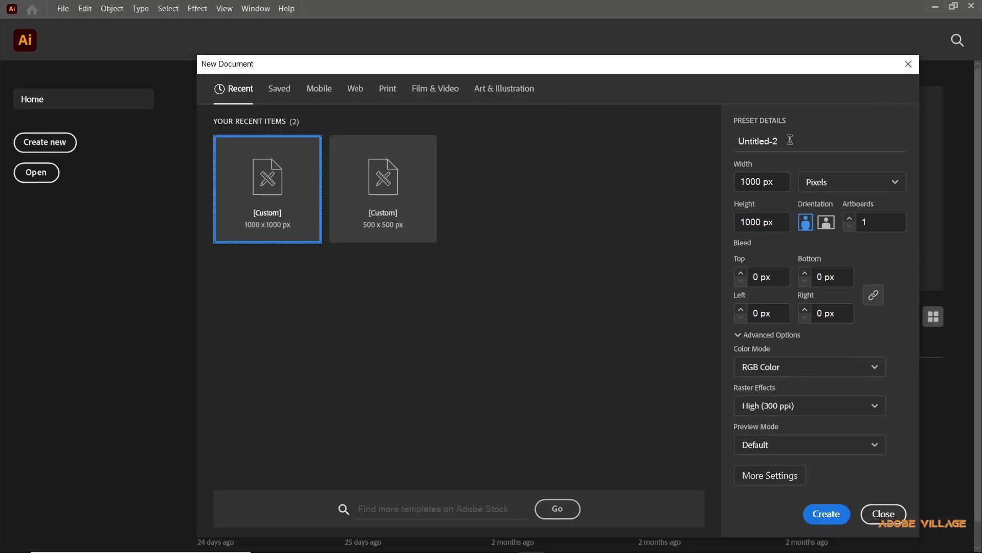
Name the new document Strawberry-Chocolate Donut
{"action": "left_click_drag", "start_coordinate": [791, 140], "coordinate": [707, 144]}
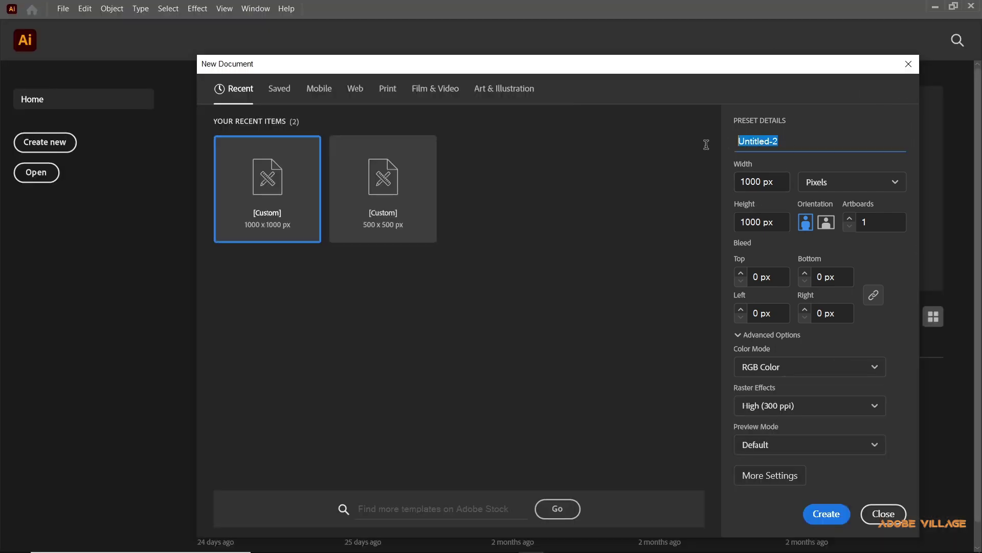
{"action": "key", "text": "BackSpace"}
{"action": "type", "text": "STraw"}
{"action": "key", "text": "BackSpace"}
{"action": "key", "text": "BackSpace"}
{"action": "key", "text": "BackSpace"}
{"action": "key", "text": "BackSpace"}
{"action": "type", "text": "trawberry-Chocolate"}
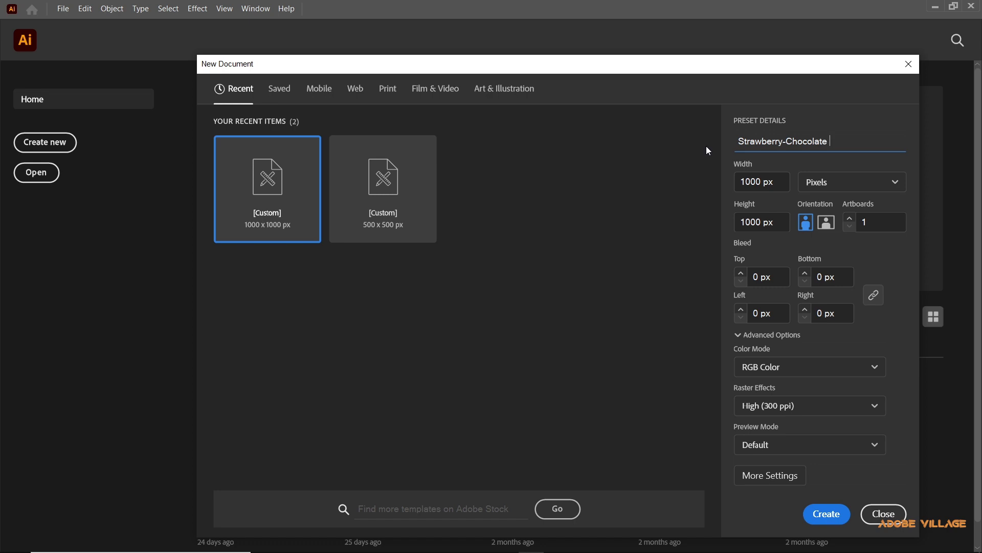
{"action": "type", "text": " Donut"}
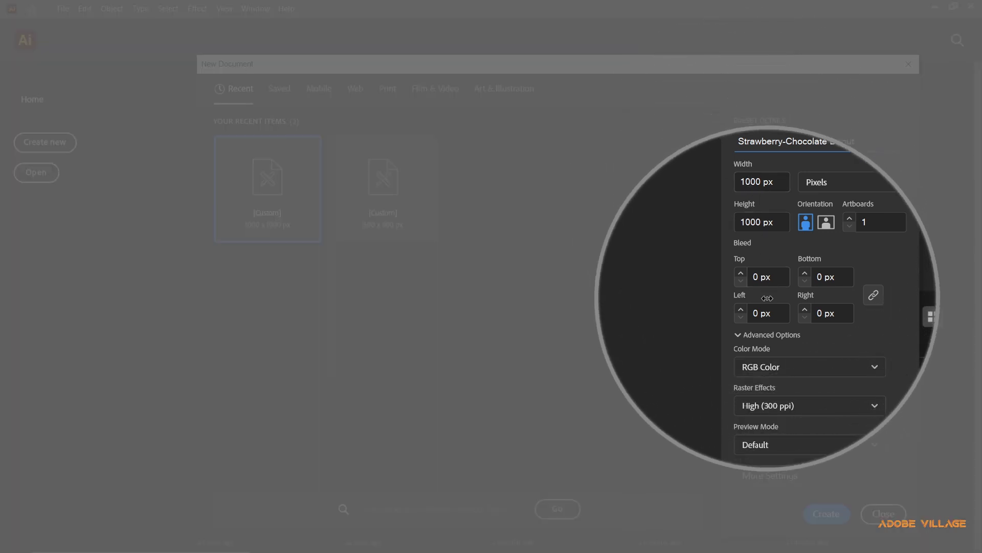
Create the 1000 x 1000 px document with the RGB Color mode
{"action": "left_click", "coordinate": [768, 368]}
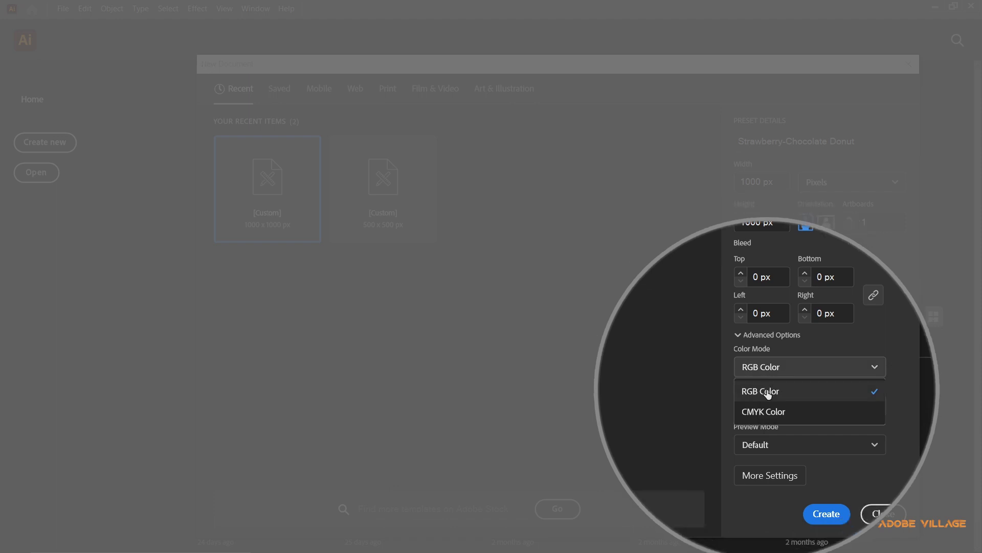
{"action": "left_click", "coordinate": [767, 391]}
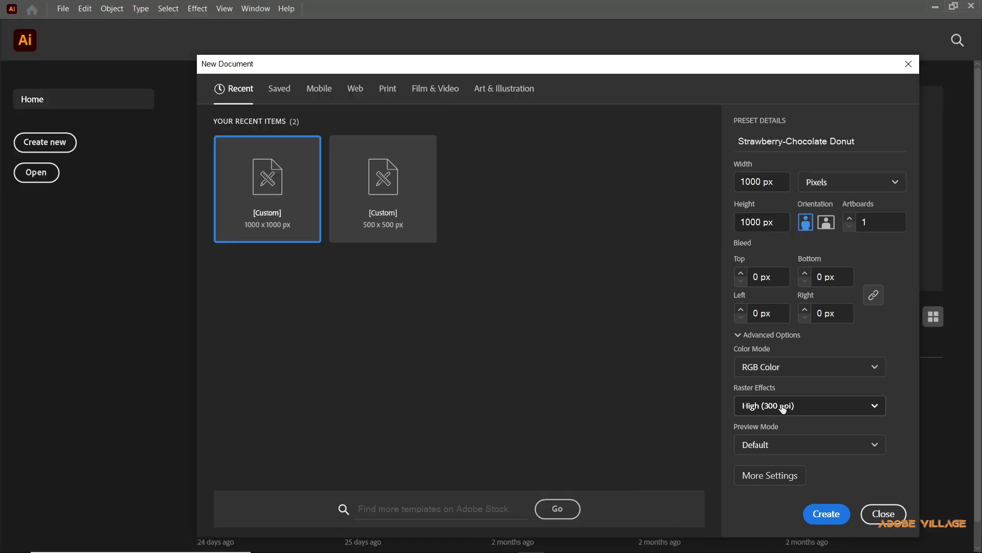
{"action": "left_click", "coordinate": [827, 514]}
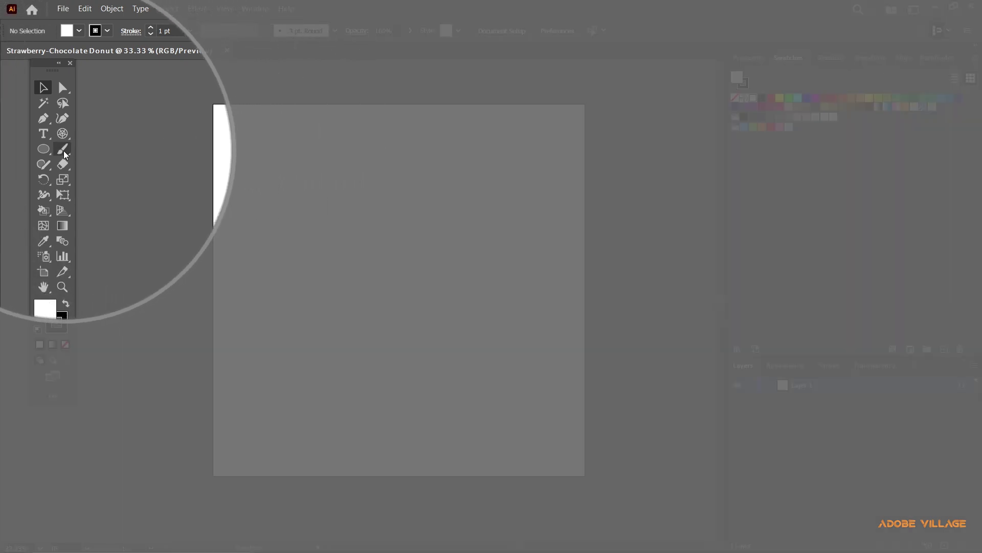
Create a 600 x 600 px polar grid with 10 concentric dividers and 0 radial dividers
{"action": "left_click", "coordinate": [65, 136]}
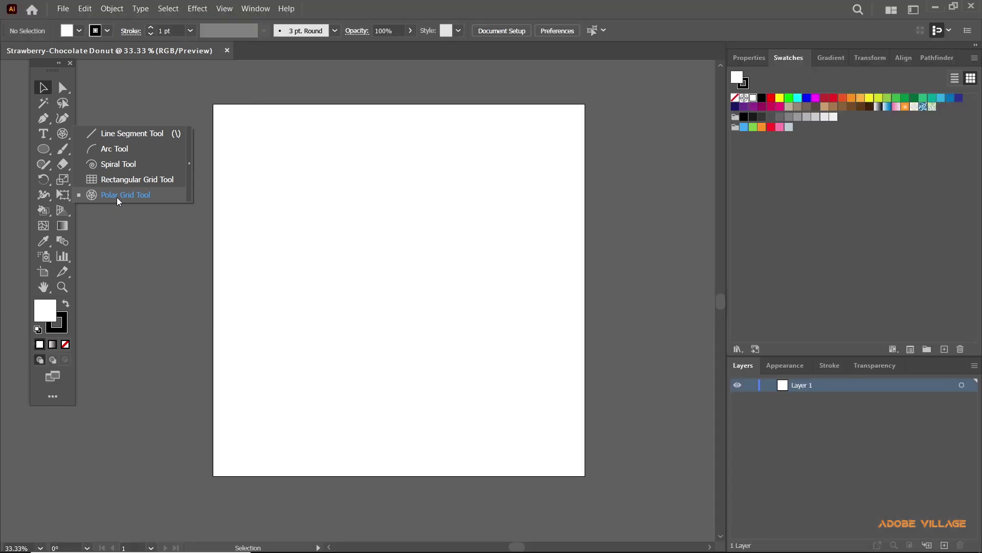
{"action": "left_click", "coordinate": [116, 197]}
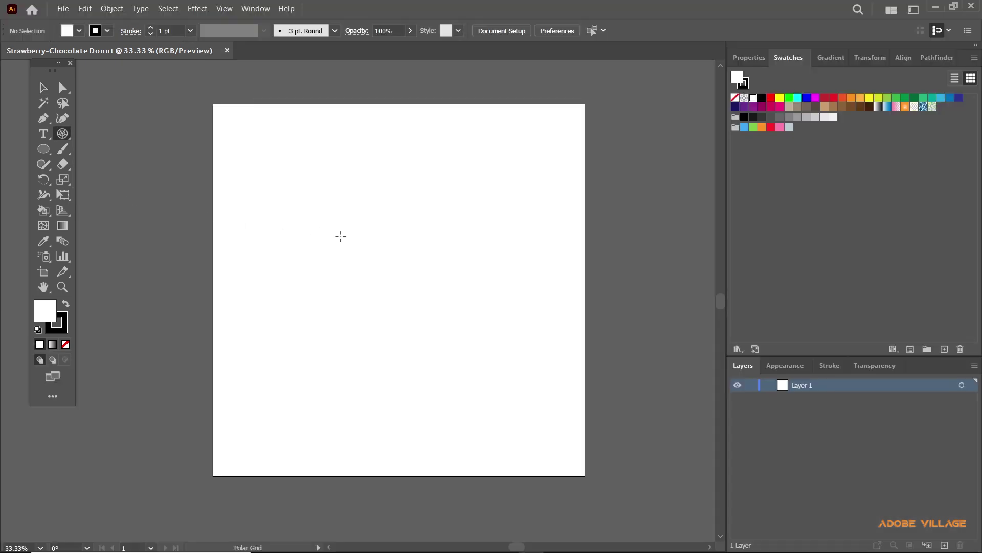
{"action": "left_click", "coordinate": [380, 239]}
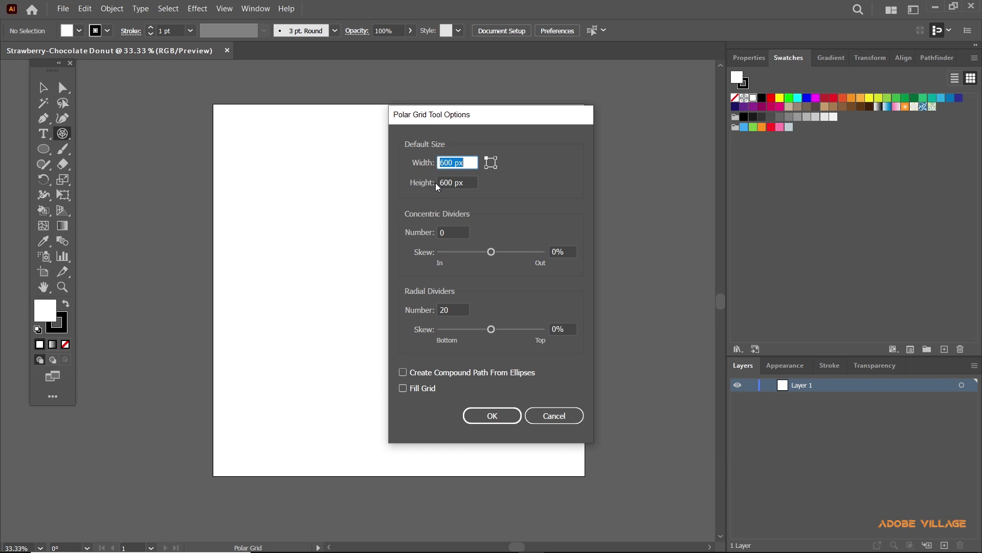
{"action": "left_click", "coordinate": [439, 236]}
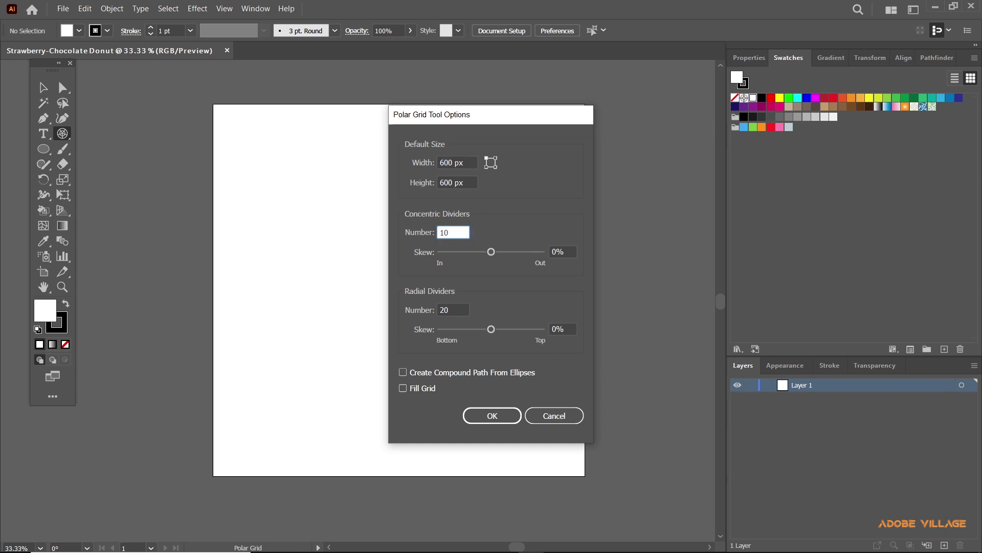
{"action": "left_click", "coordinate": [440, 309]}
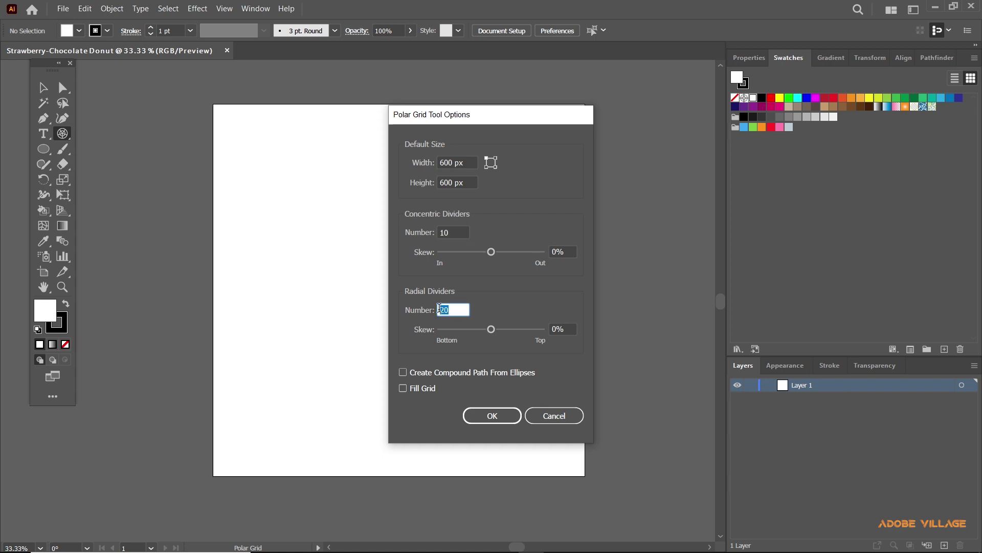
{"action": "key", "text": "BackSpace"}
{"action": "type", "text": "0"}
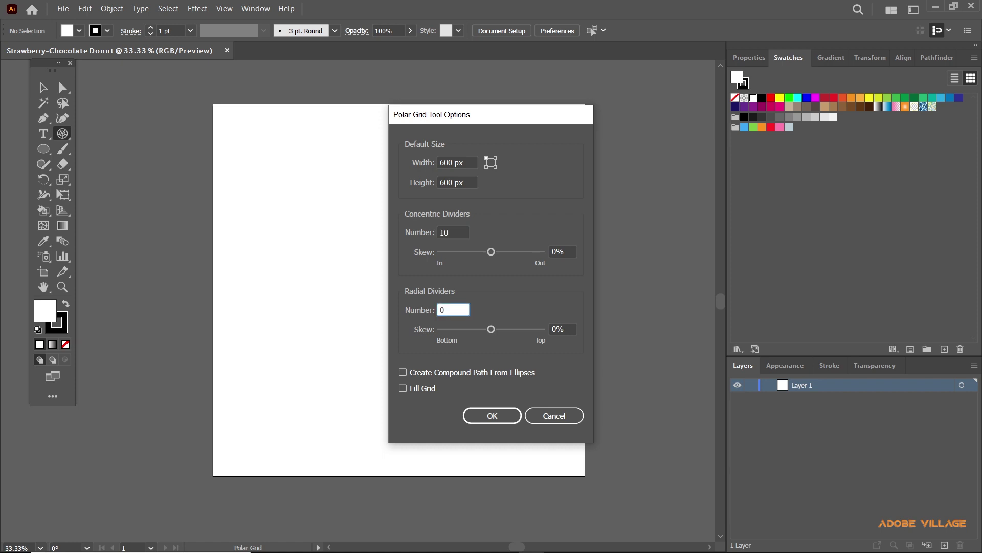
{"action": "left_click", "coordinate": [514, 415]}
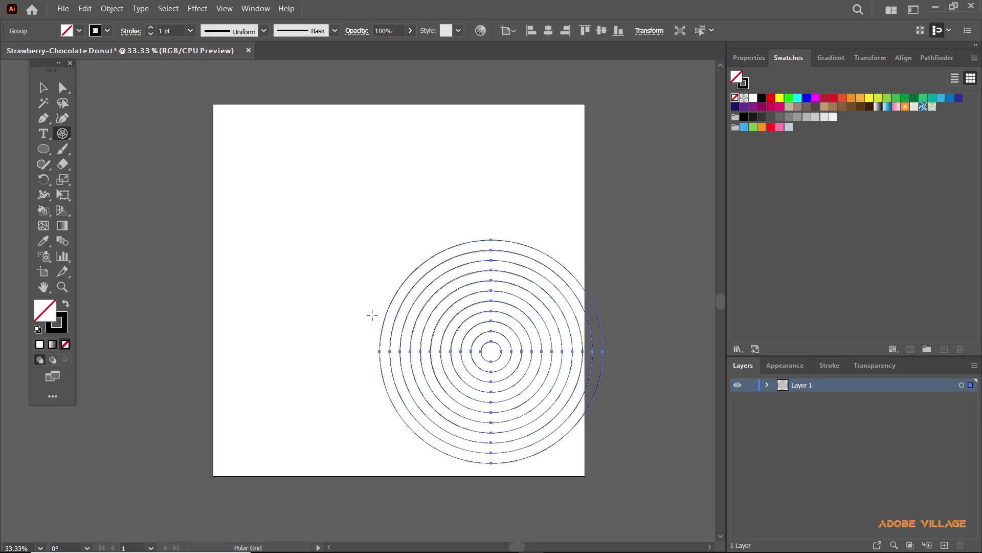
Move the concentric circle grid to the middle of the artboard and delete it
{"action": "key", "text": "v"}
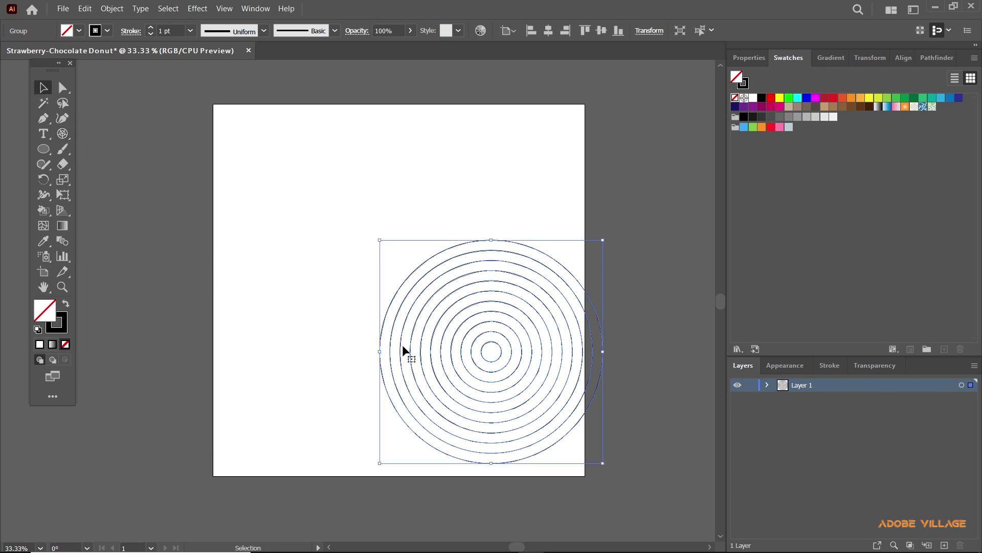
{"action": "left_click_drag", "start_coordinate": [431, 357], "coordinate": [340, 294]}
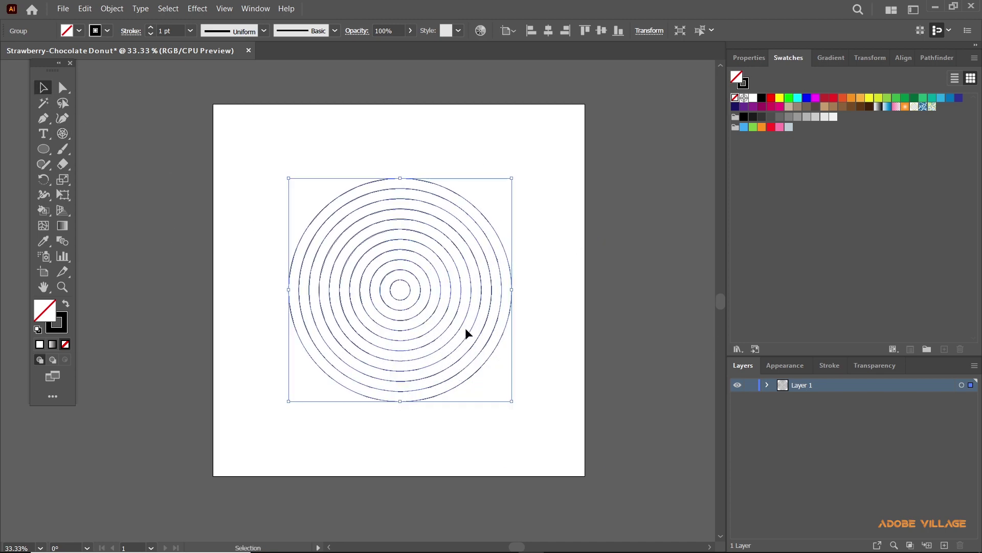
{"action": "scroll", "coordinate": [386, 297], "scroll_direction": "up", "scroll_amount": 1}
{"action": "scroll", "coordinate": [385, 297], "scroll_direction": "down", "scroll_amount": 1}
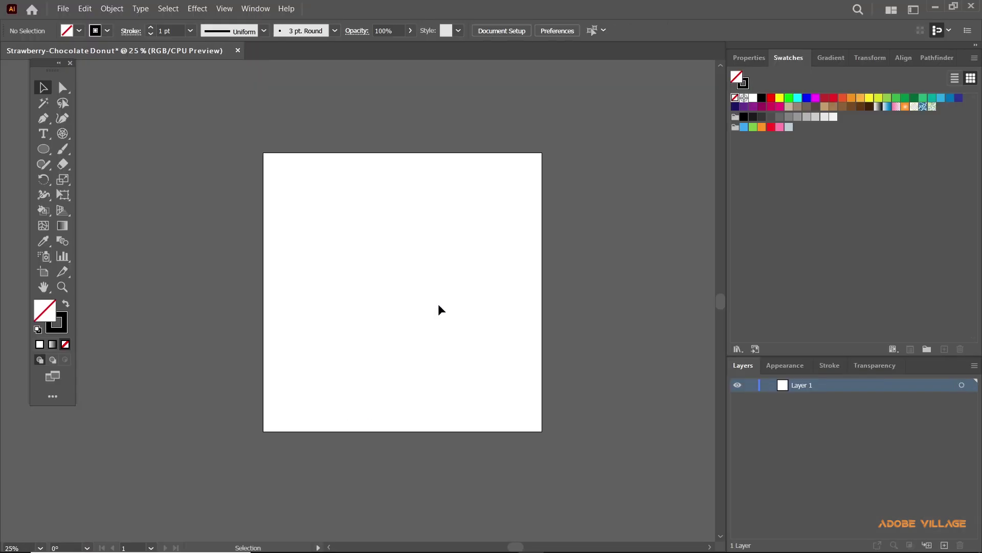
Create a 600 x 600 px polar grid with 0 concentric dividers and 20 radial dividers
{"action": "left_click_drag", "start_coordinate": [61, 141], "coordinate": [125, 192]}
{"action": "left_click", "coordinate": [403, 248]}
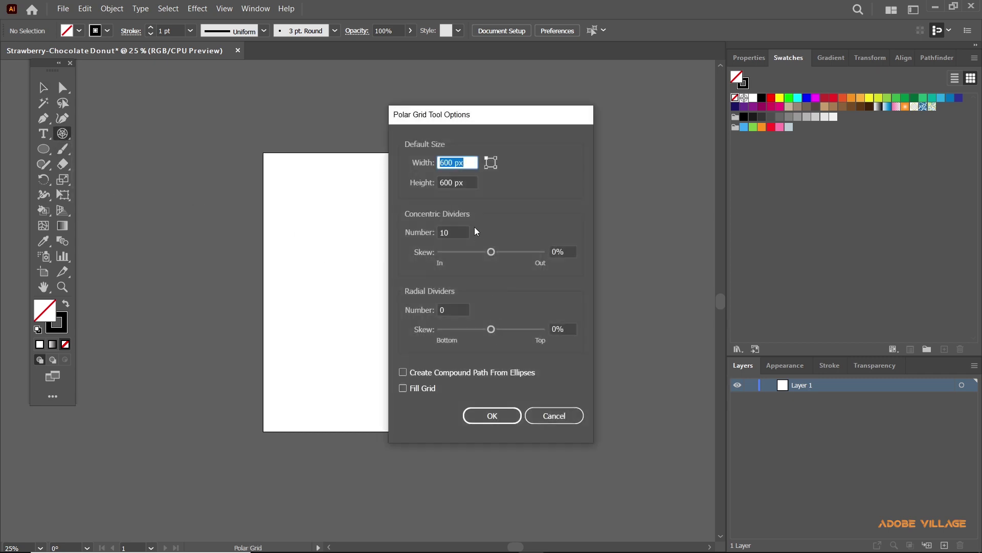
{"action": "left_click_drag", "start_coordinate": [463, 232], "coordinate": [426, 236]}
{"action": "key", "text": "BackSpace"}
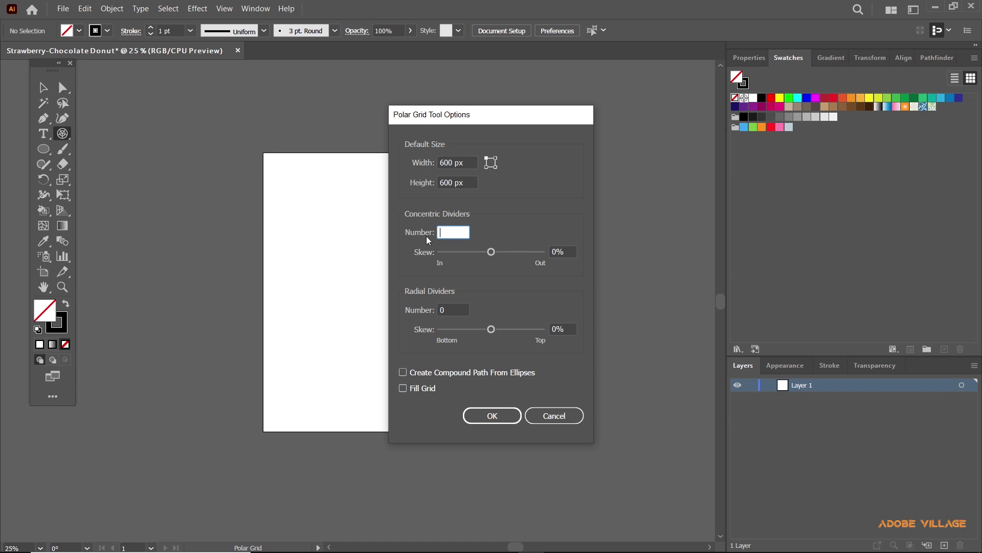
{"action": "left_click", "coordinate": [446, 308]}
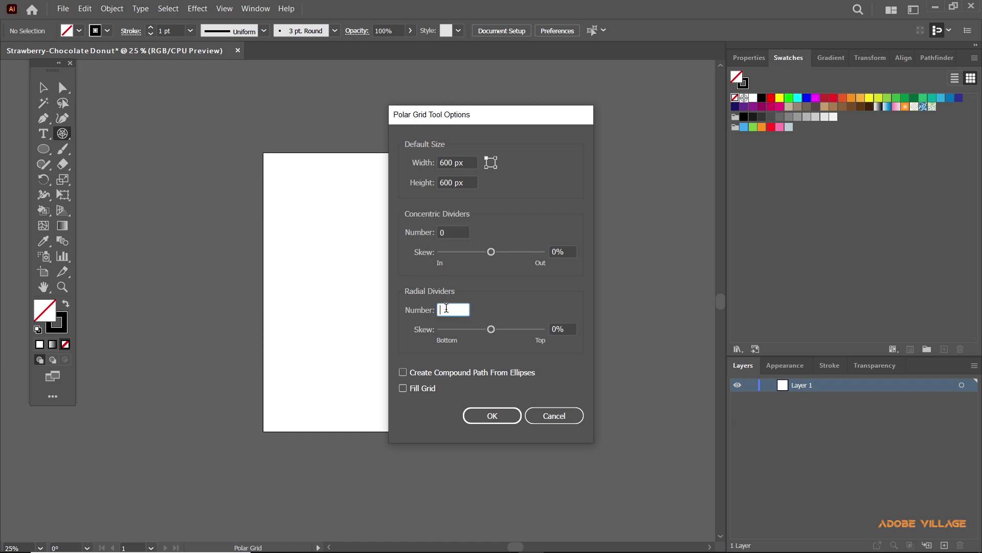
{"action": "key", "text": "BackSpace"}
{"action": "type", "text": "20"}
{"action": "left_click", "coordinate": [480, 415]}
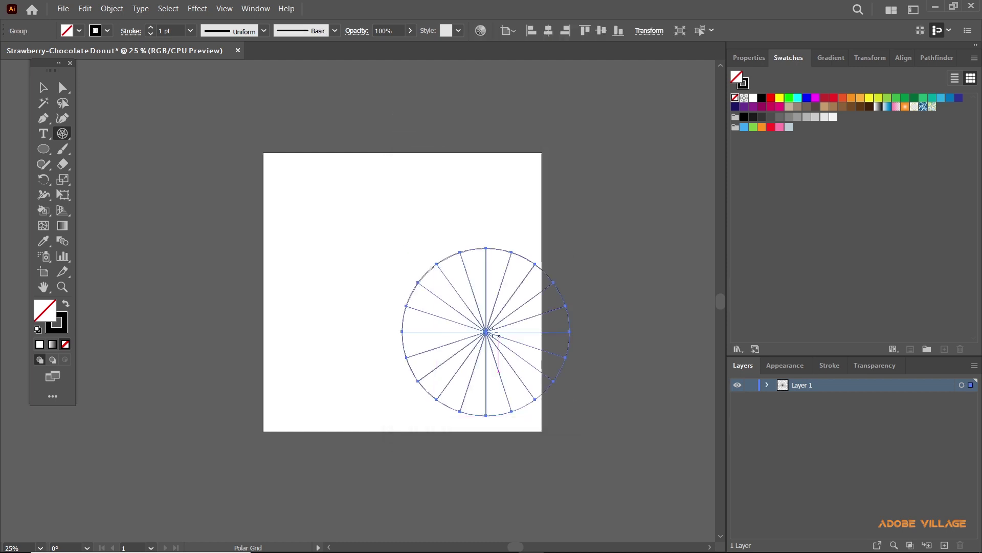
Align the radial grid to the artboard's horizontal and vertical centre
{"action": "left_click", "coordinate": [43, 88]}
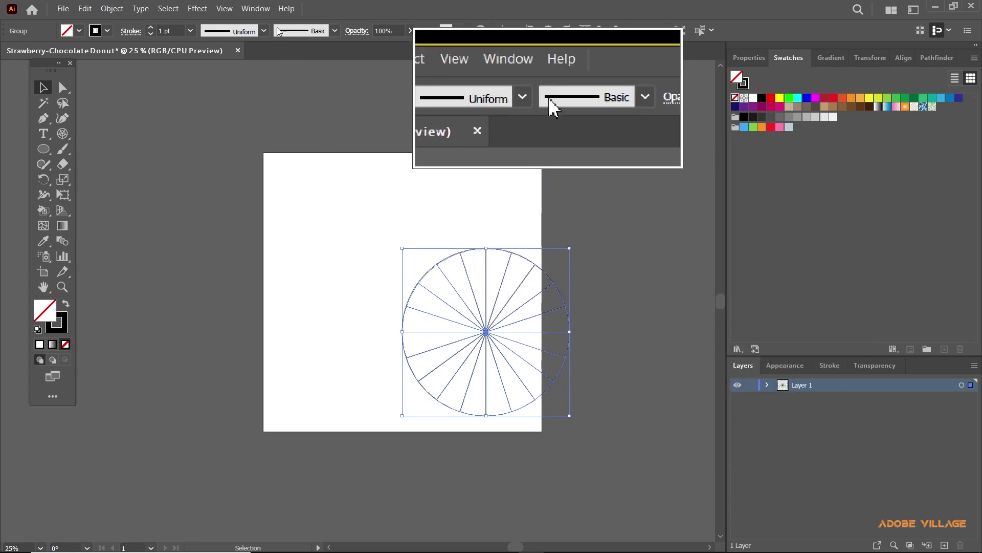
{"action": "left_click", "coordinate": [269, 11]}
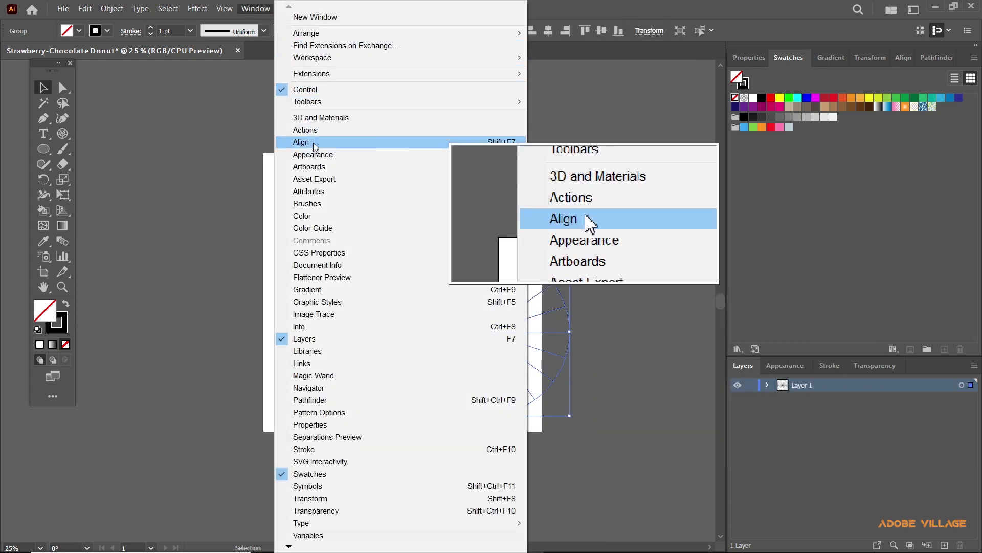
{"action": "left_click", "coordinate": [569, 6]}
{"action": "left_click", "coordinate": [903, 58]}
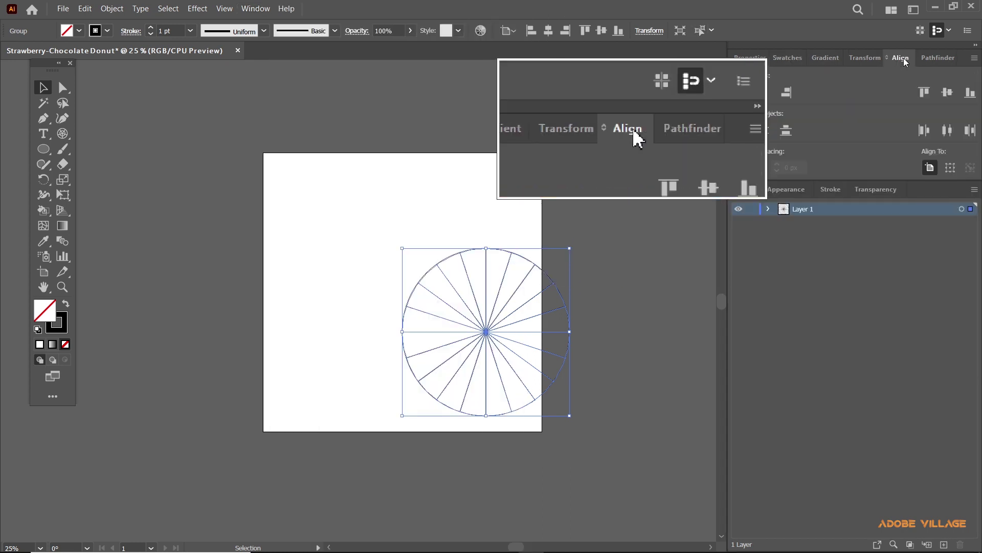
{"action": "left_click", "coordinate": [763, 93]}
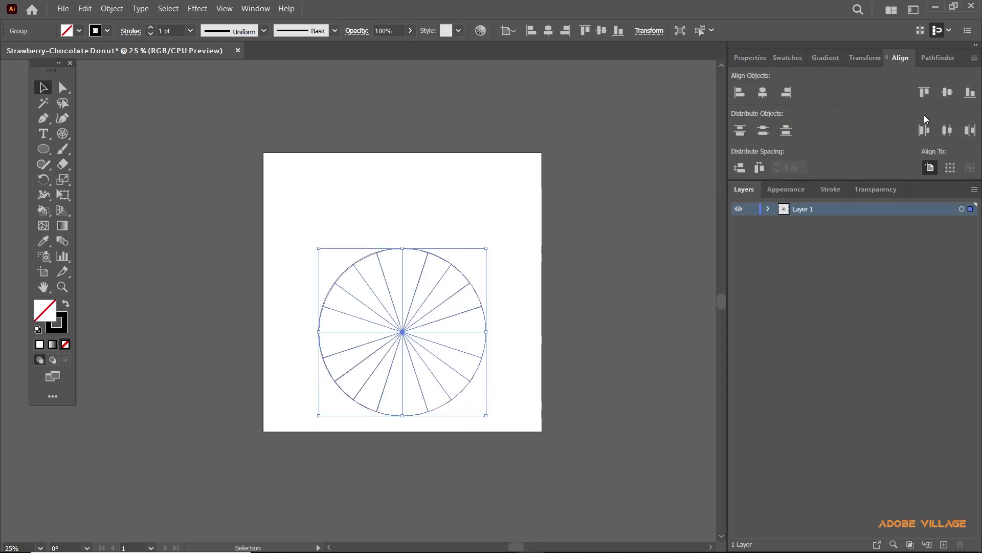
{"action": "left_click", "coordinate": [947, 92]}
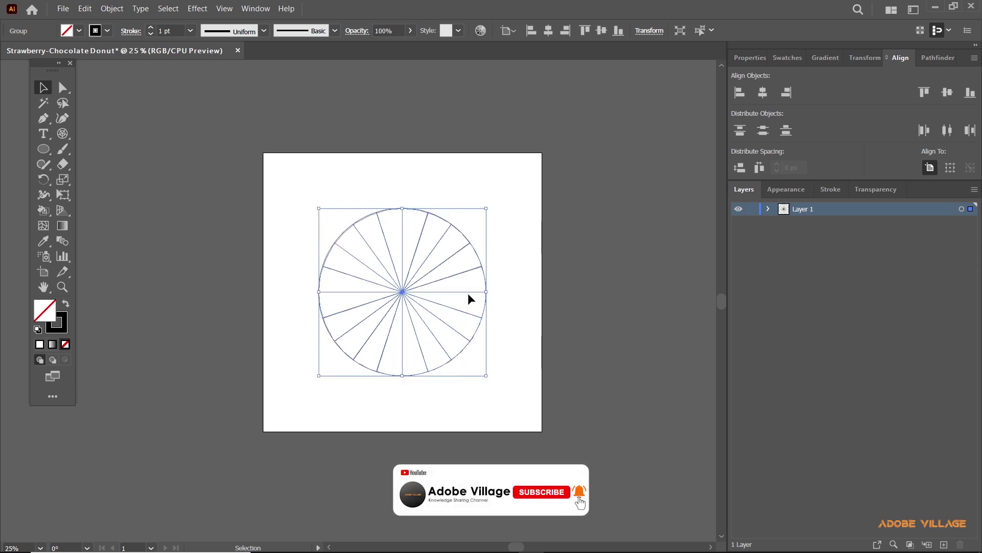
{"action": "left_click", "coordinate": [498, 295]}
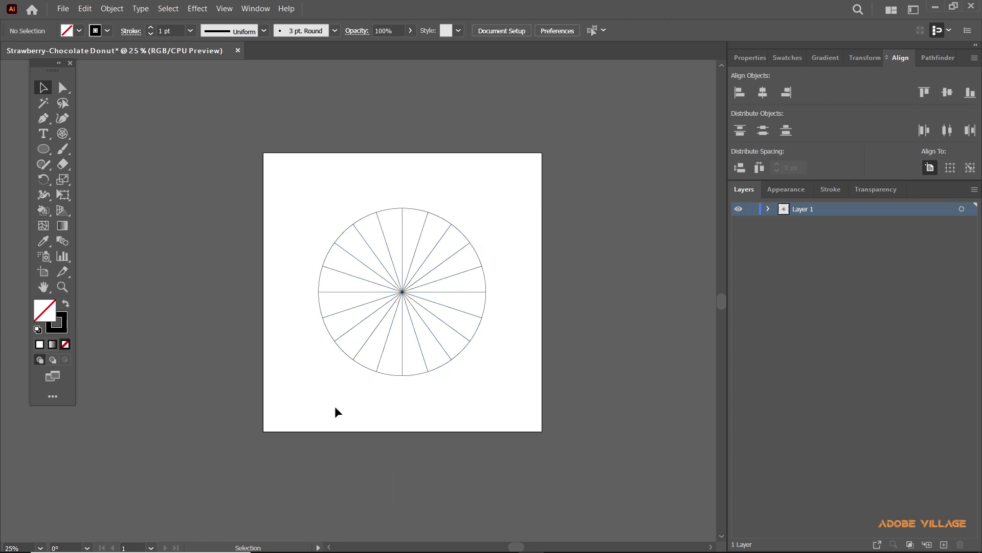
Remove the stroke colour from the whole radial grid
{"action": "left_click", "coordinate": [758, 57]}
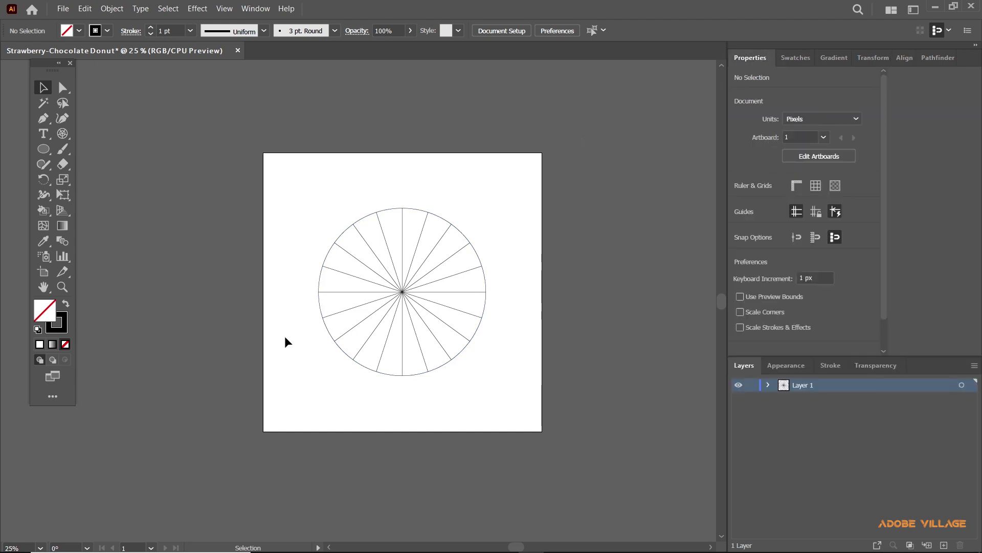
{"action": "left_click_drag", "start_coordinate": [302, 189], "coordinate": [511, 395]}
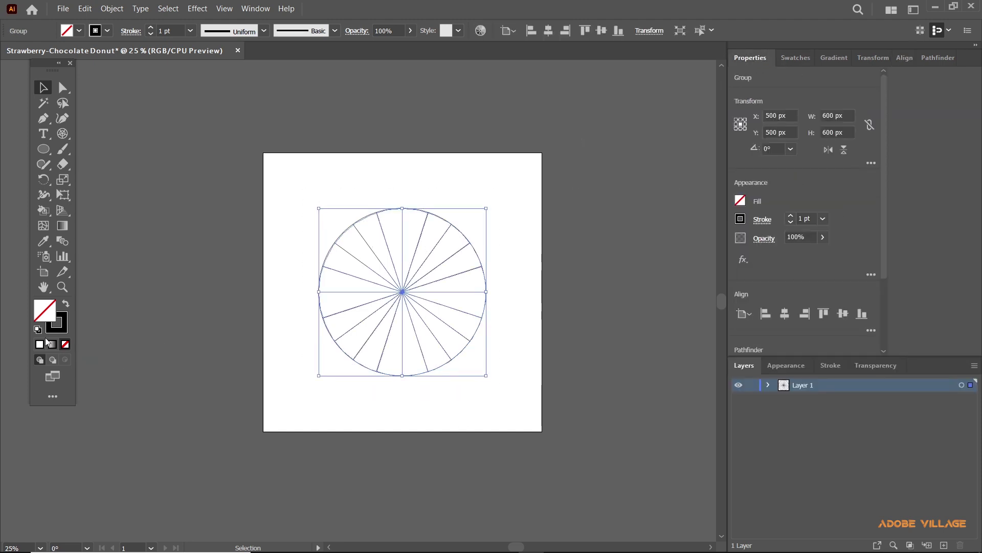
{"action": "left_click", "coordinate": [66, 329]}
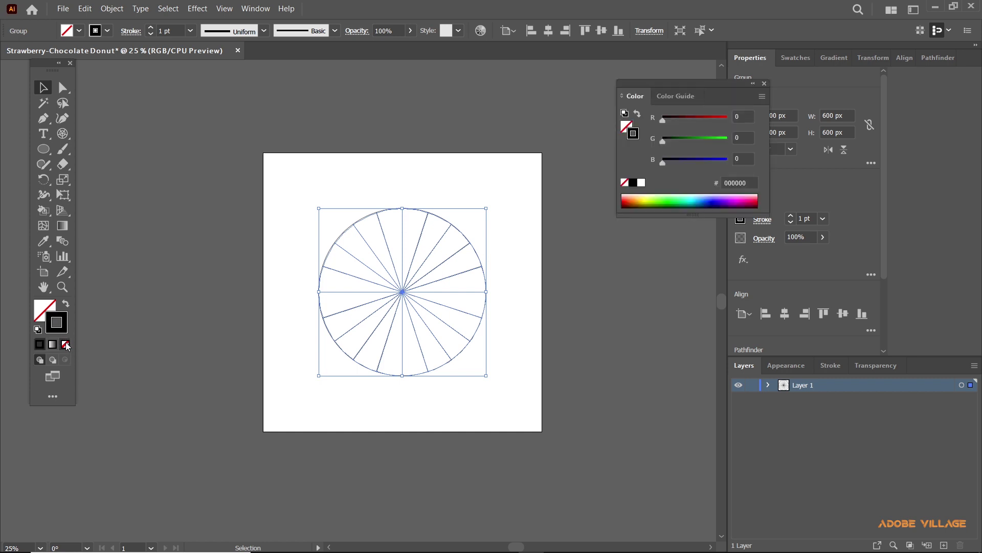
{"action": "left_click", "coordinate": [65, 344]}
{"action": "left_click", "coordinate": [314, 135]}
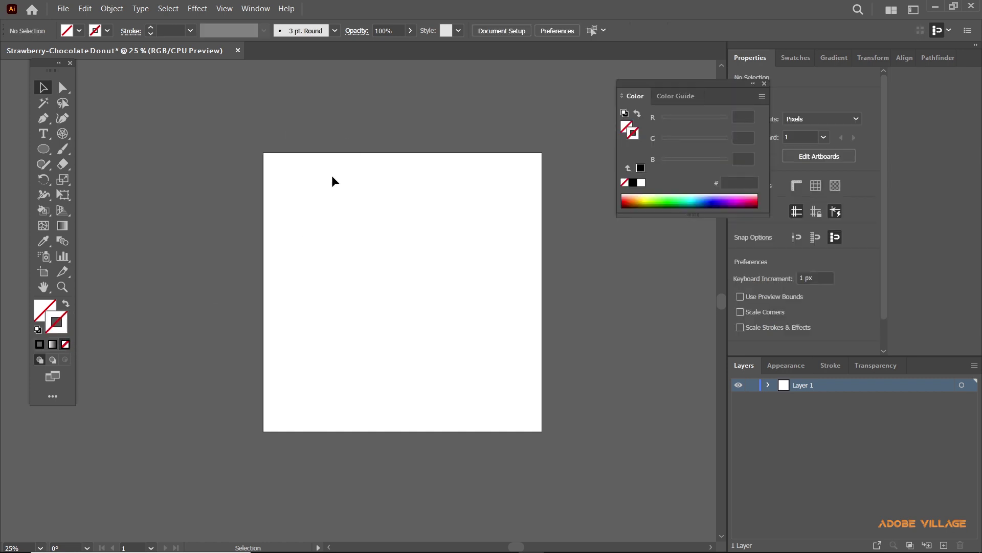
Reselect the invisible radial grid and give it a light grey stroke
{"action": "left_click_drag", "start_coordinate": [293, 166], "coordinate": [486, 381]}
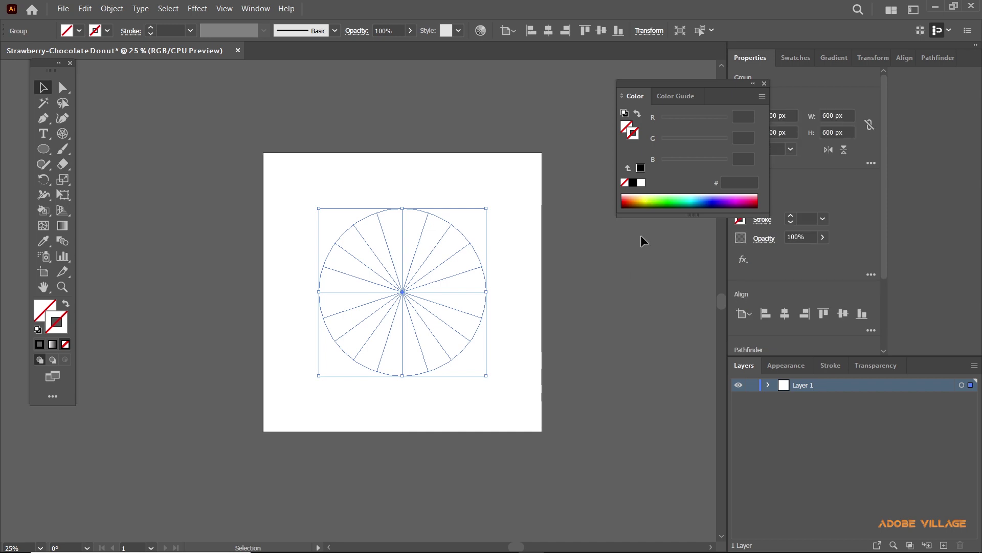
{"action": "left_click", "coordinate": [765, 84]}
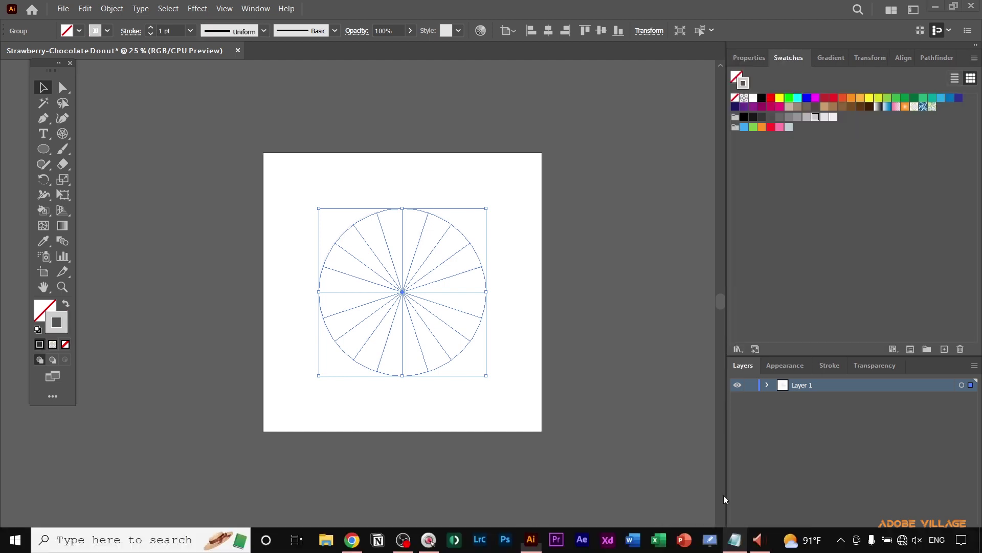
Switch to the Notepad colour notes, select the chocolate code 7B3F00, and return to Illustrator
{"action": "left_click", "coordinate": [735, 540]}
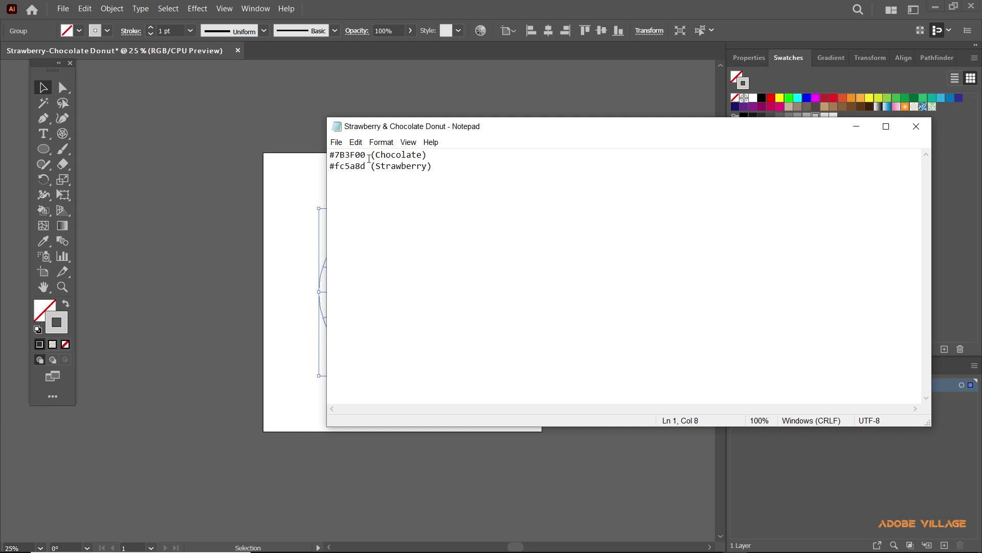
{"action": "left_click_drag", "start_coordinate": [366, 157], "coordinate": [336, 158]}
{"action": "left_click", "coordinate": [857, 126]}
Start a new swatch in Web Safe RGB colour mode and set its red value to 7B
{"action": "left_click", "coordinate": [946, 342]}
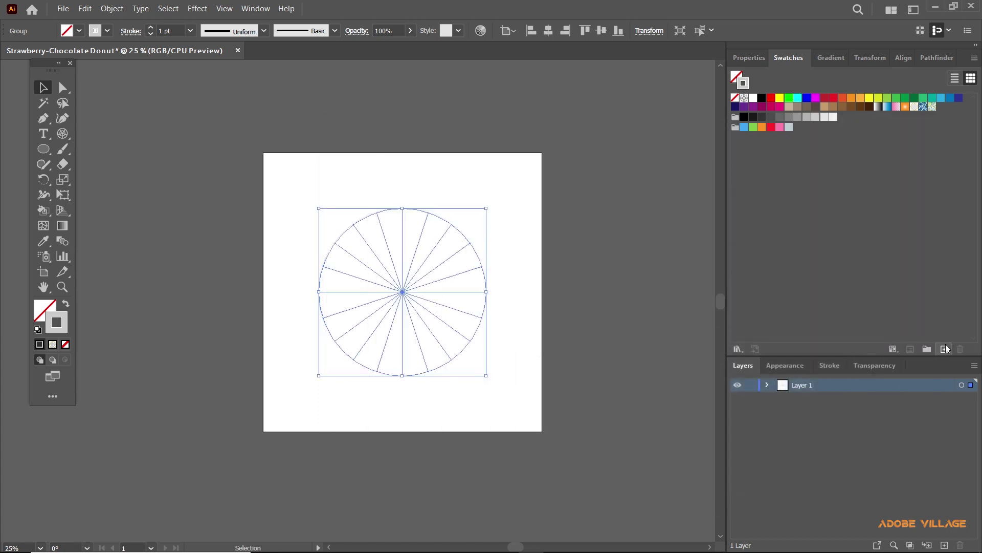
{"action": "left_click", "coordinate": [946, 349]}
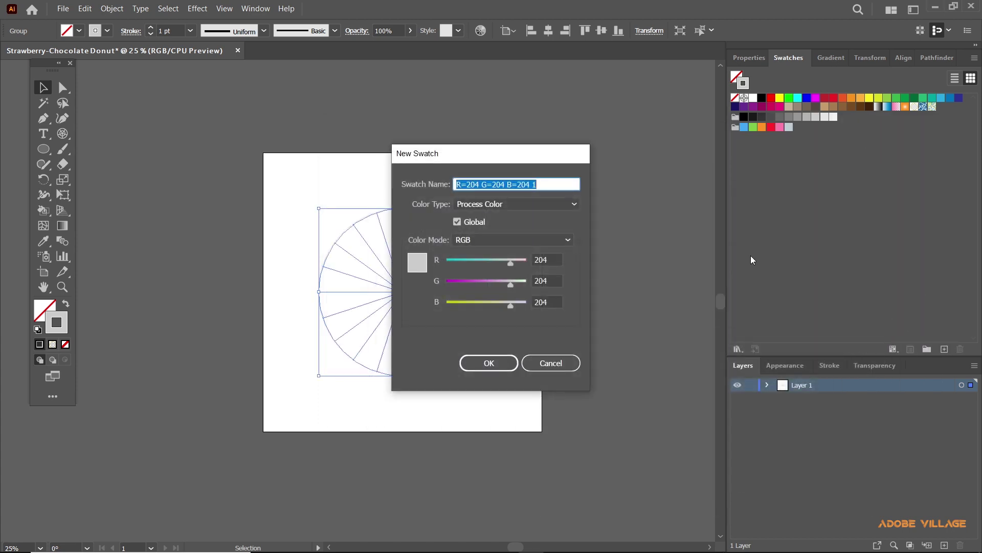
{"action": "left_click", "coordinate": [527, 241]}
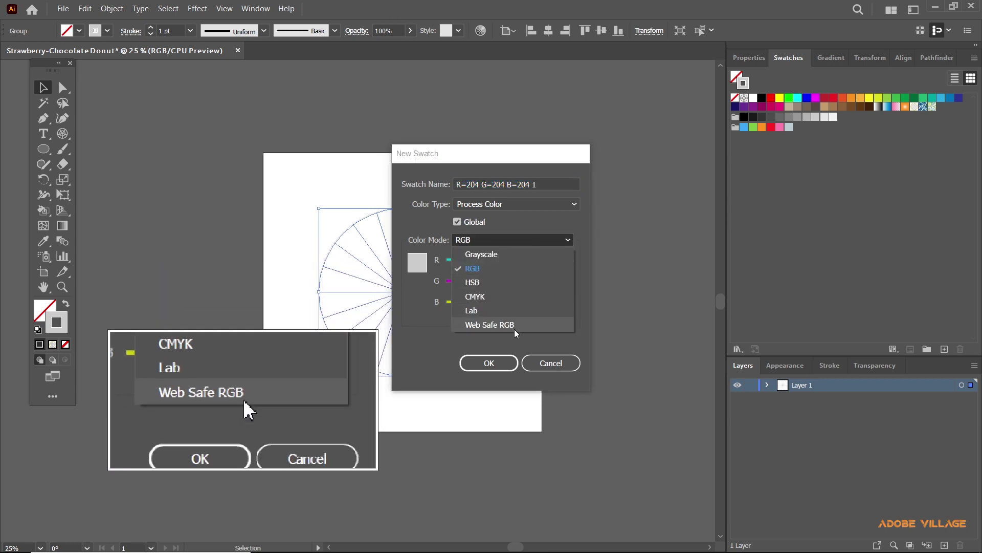
{"action": "left_click", "coordinate": [514, 330]}
{"action": "left_click", "coordinate": [545, 262]}
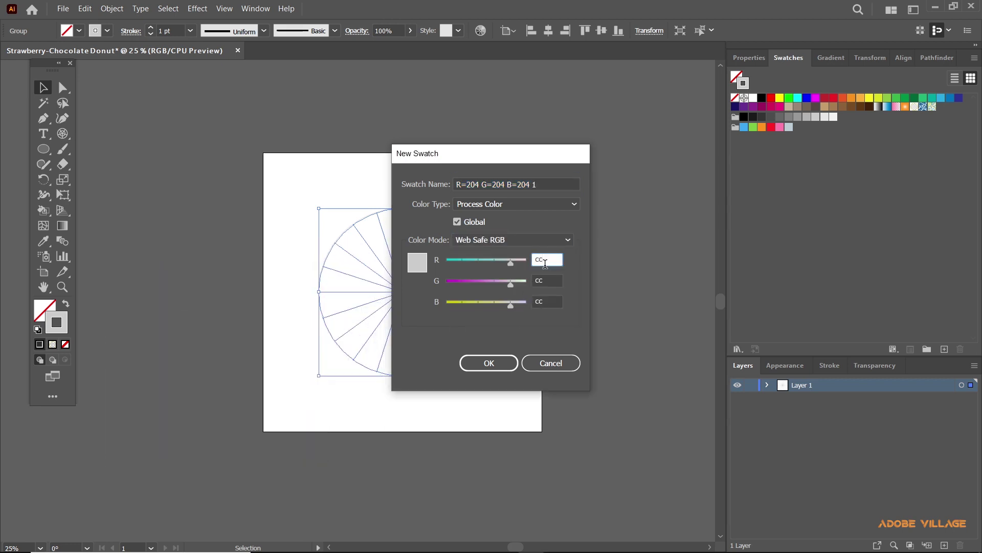
{"action": "type", "text": "7B"}
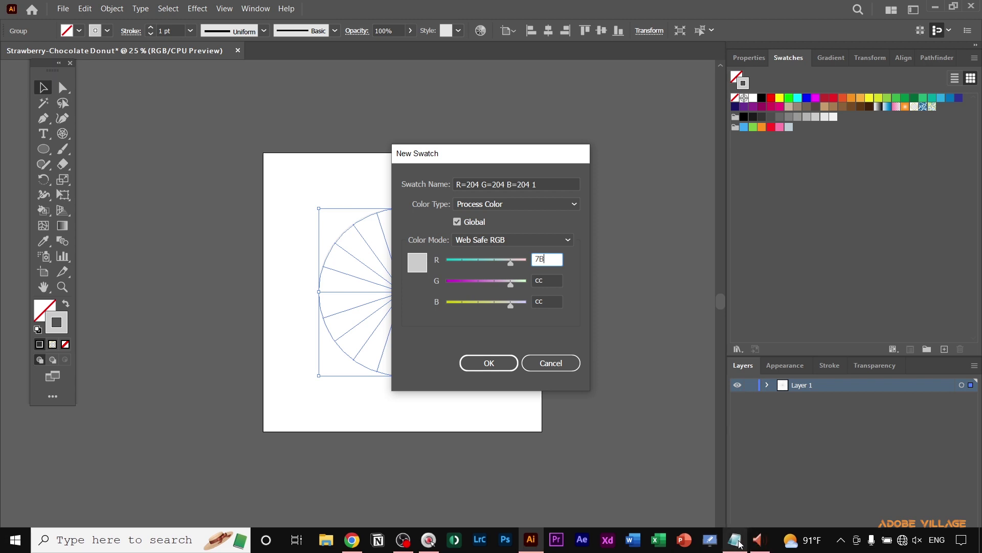
Recheck the chocolate code in Notepad, set the swatch's green to 3F and blue to 00, and save it
{"action": "left_click", "coordinate": [735, 531]}
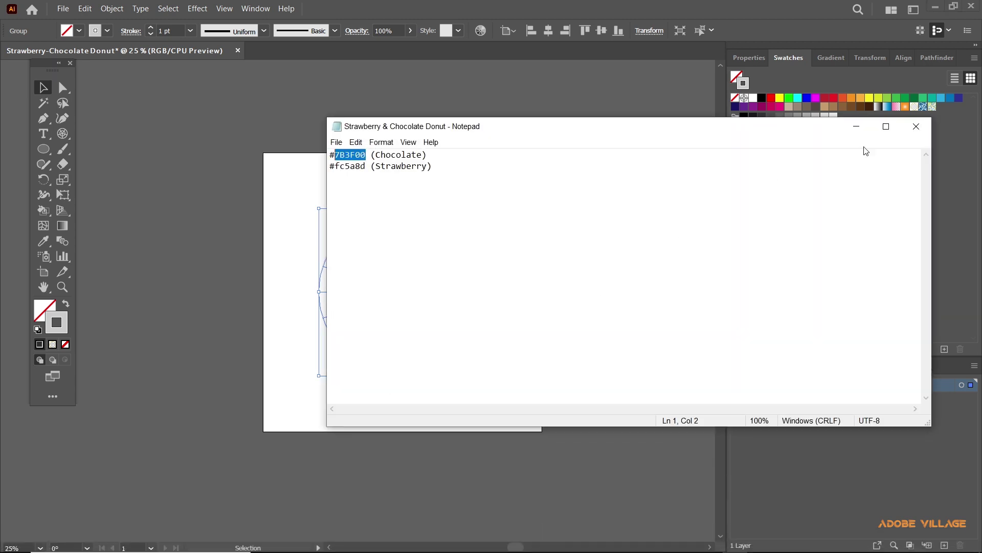
{"action": "left_click", "coordinate": [864, 130]}
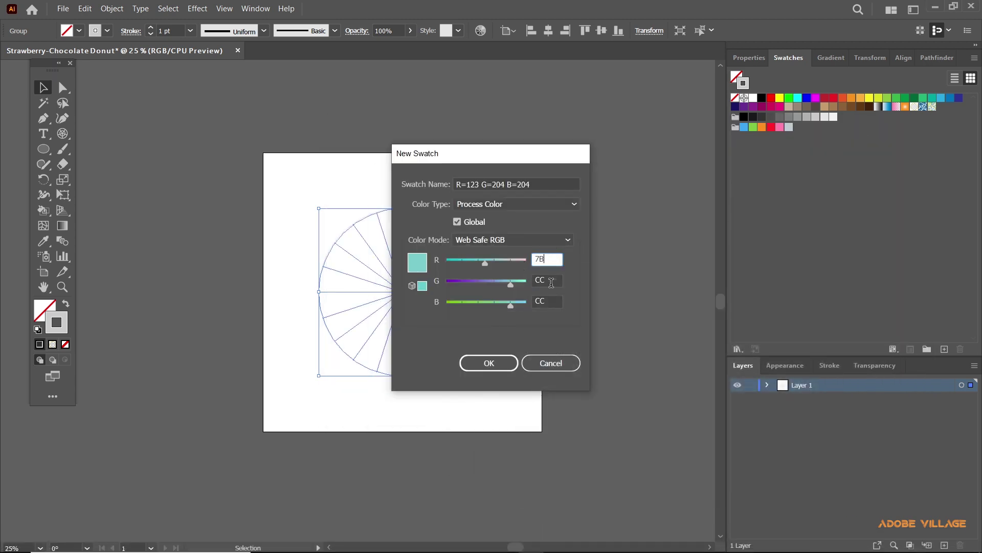
{"action": "key", "text": "Tab"}
{"action": "type", "text": "3f"}
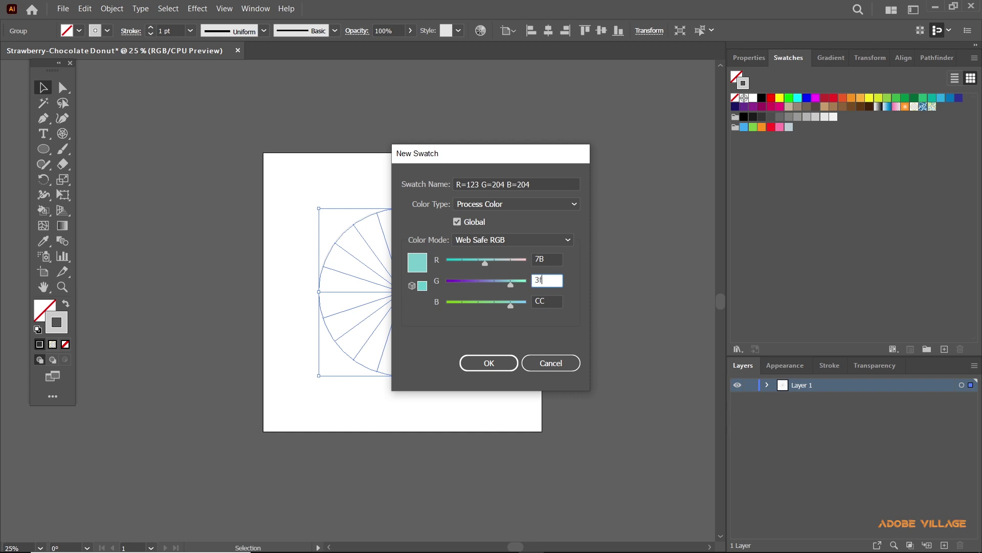
{"action": "key", "text": "Tab"}
{"action": "type", "text": "00"}
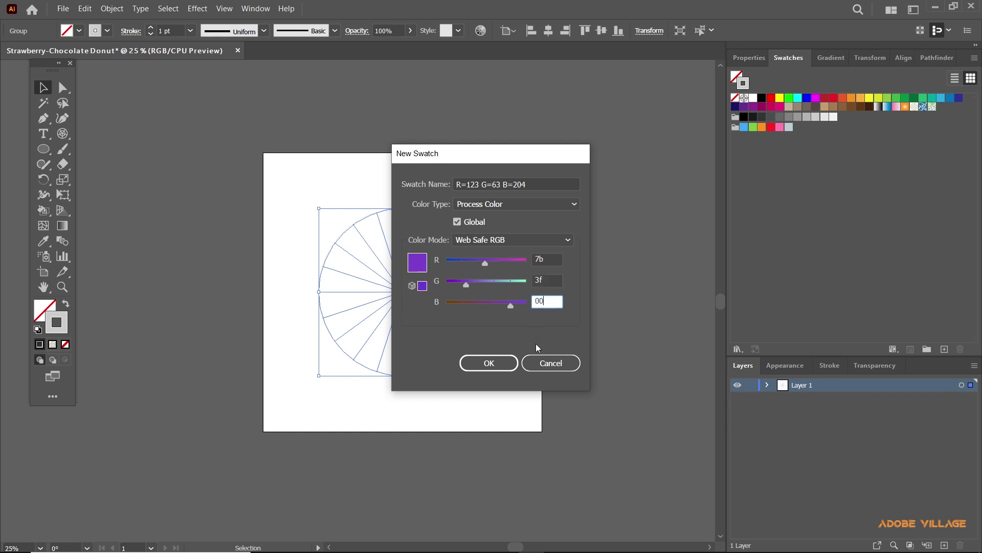
{"action": "left_click", "coordinate": [636, 348]}
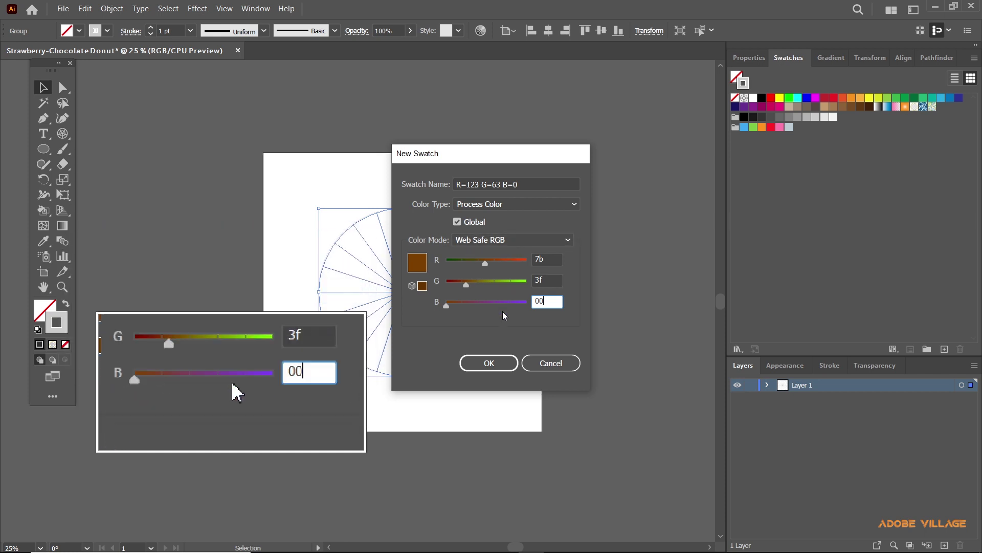
{"action": "left_click", "coordinate": [492, 363]}
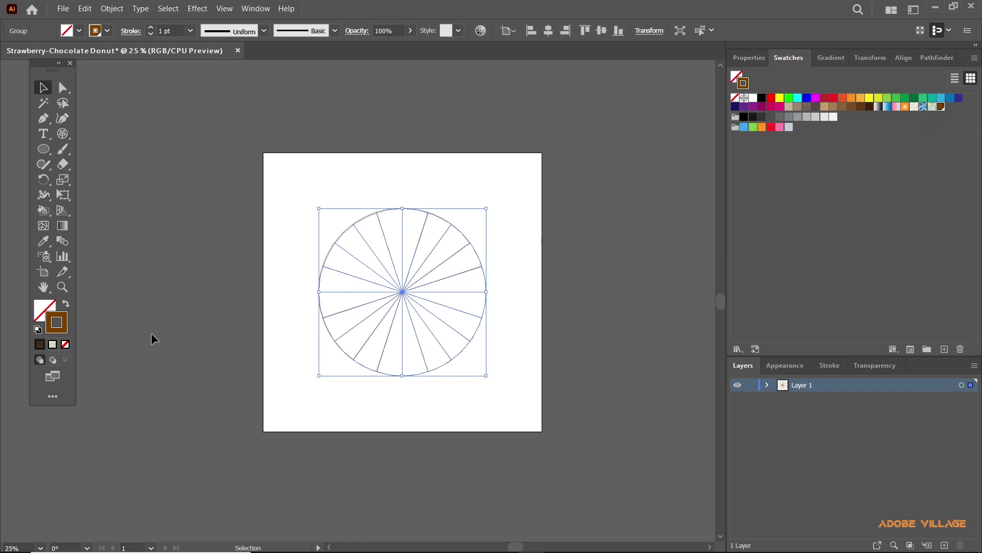
Fill the radial grid with the new chocolate swatch and dismiss the colour settings
{"action": "left_click", "coordinate": [44, 310]}
{"action": "left_click", "coordinate": [941, 107]}
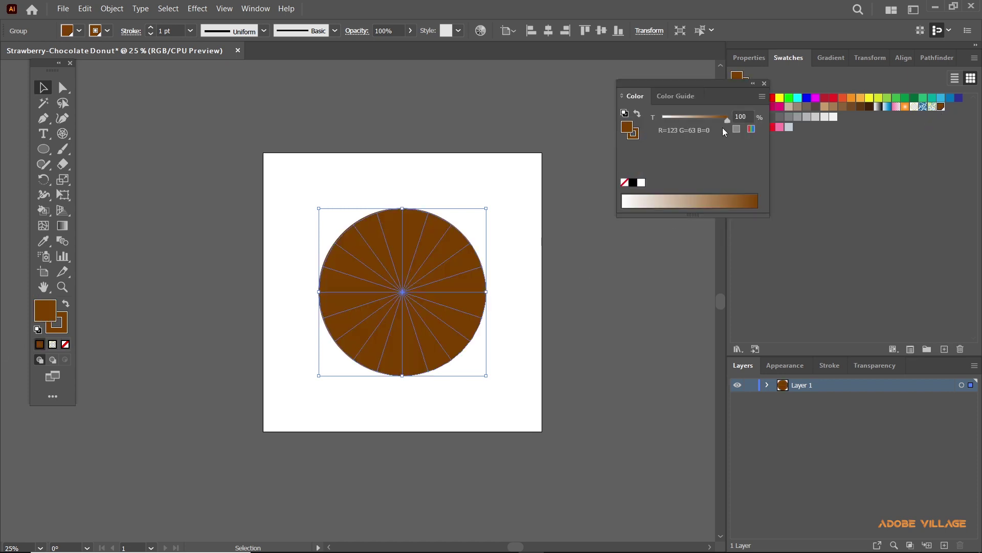
{"action": "left_click", "coordinate": [765, 83]}
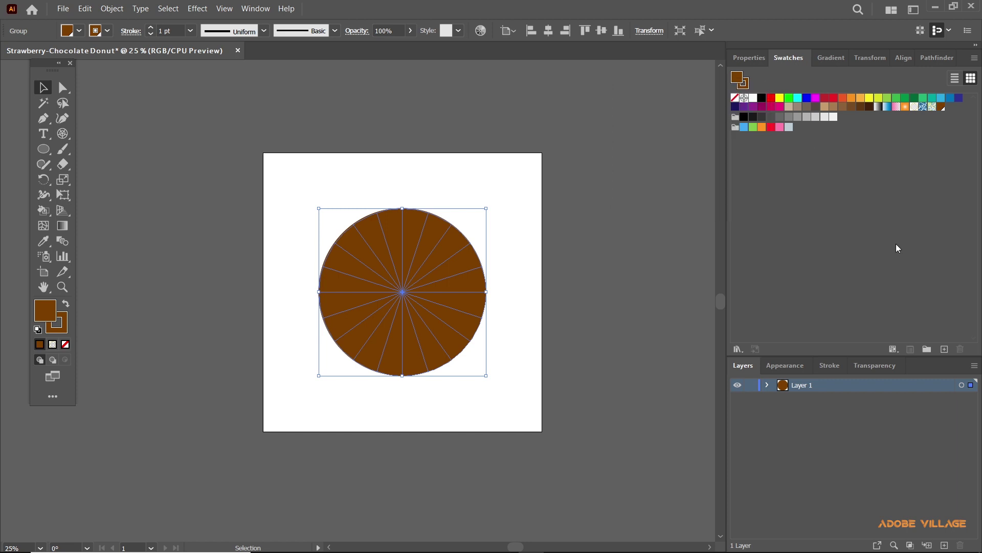
Start another new swatch, check the strawberry code in Notepad, and use the Web Safe RGB colour mode
{"action": "left_click", "coordinate": [945, 349]}
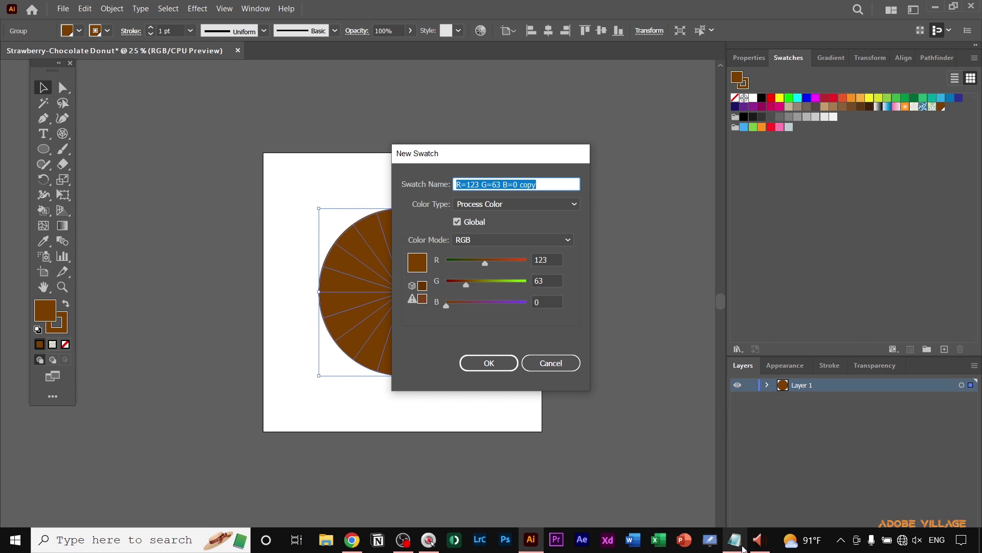
{"action": "left_click", "coordinate": [732, 481]}
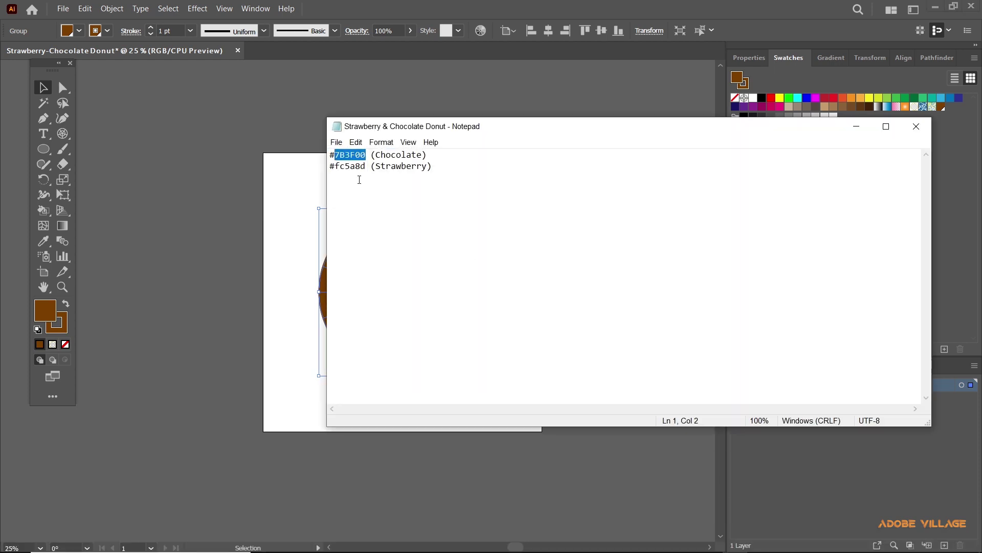
{"action": "left_click", "coordinate": [856, 126]}
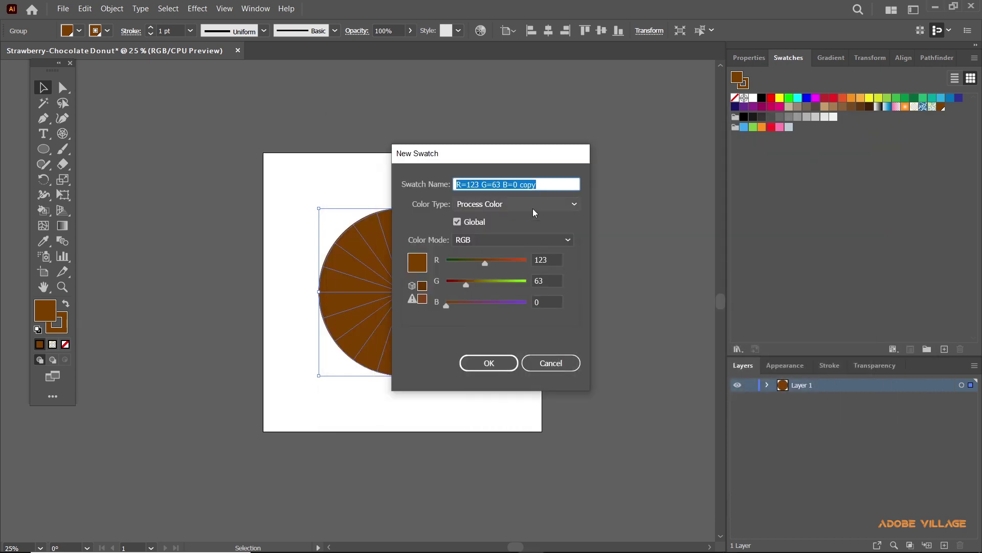
{"action": "left_click", "coordinate": [524, 242]}
{"action": "left_click", "coordinate": [499, 327]}
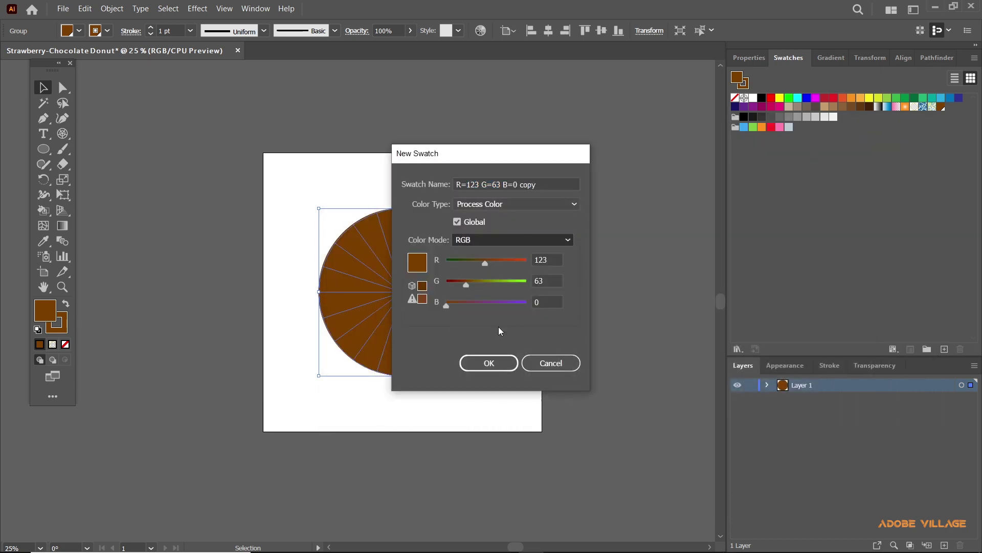
Set the strawberry swatch to red FC, green 5A and blue 8D, and save it as the radial grid's fill
{"action": "left_click", "coordinate": [533, 260]}
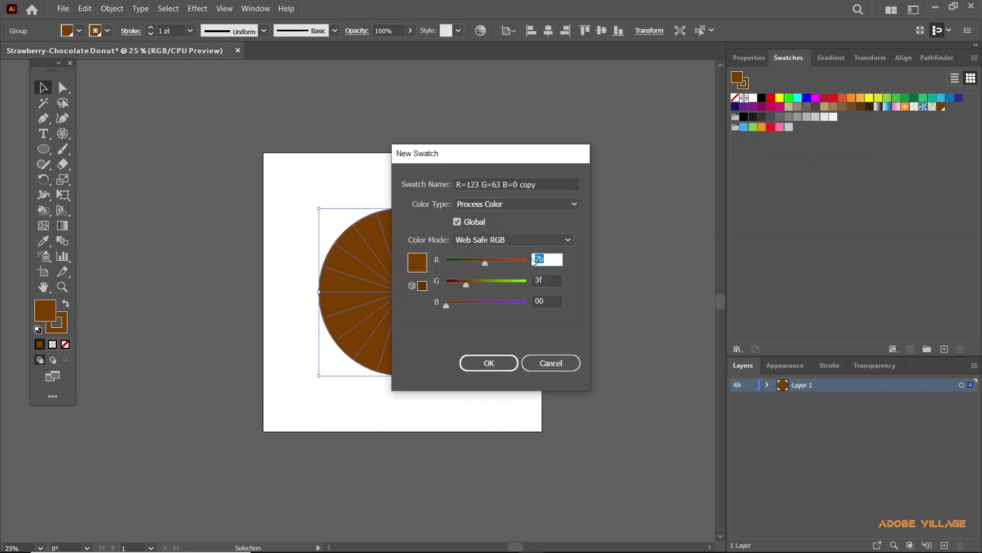
{"action": "type", "text": "fc"}
{"action": "key", "text": "Tab"}
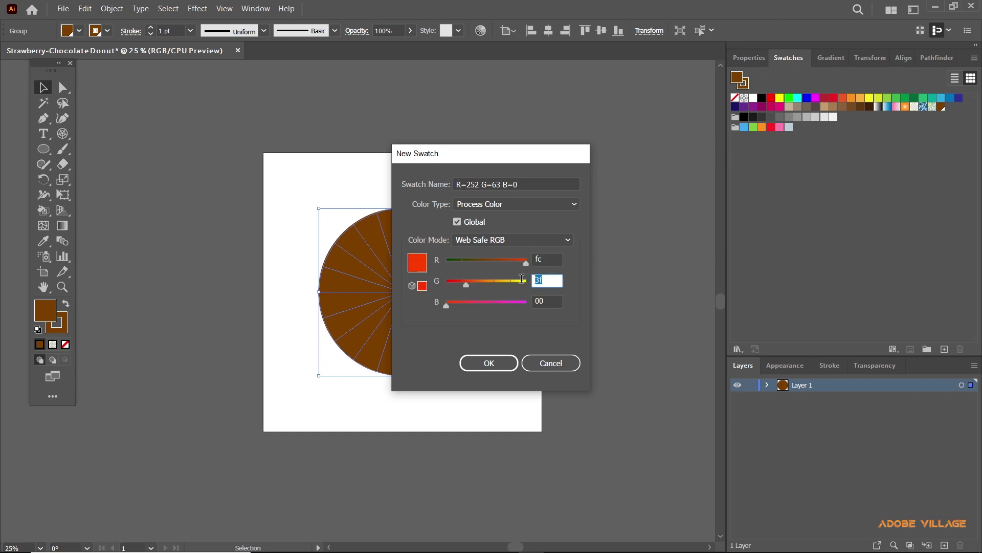
{"action": "type", "text": "5a"}
{"action": "key", "text": "Tab"}
{"action": "type", "text": "8d"}
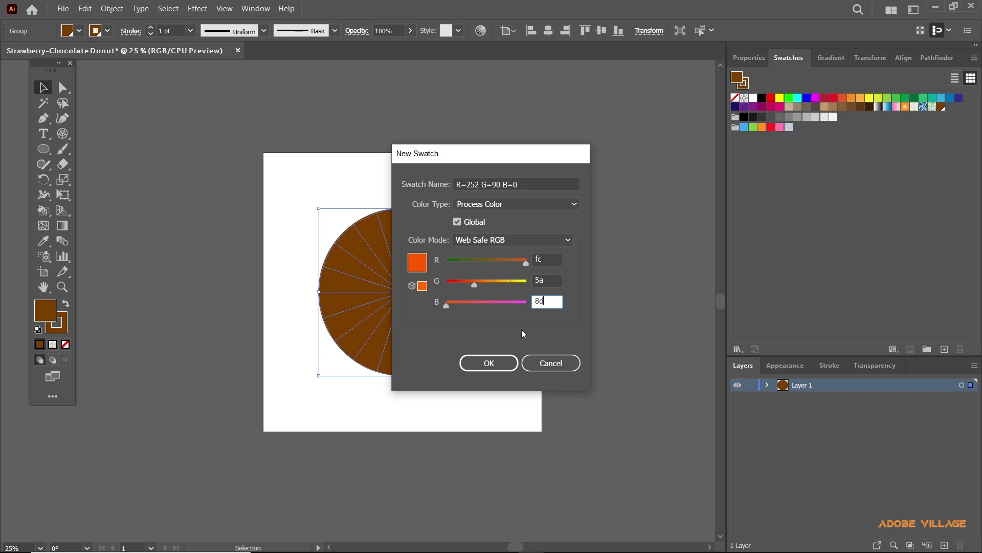
{"action": "left_click", "coordinate": [499, 364]}
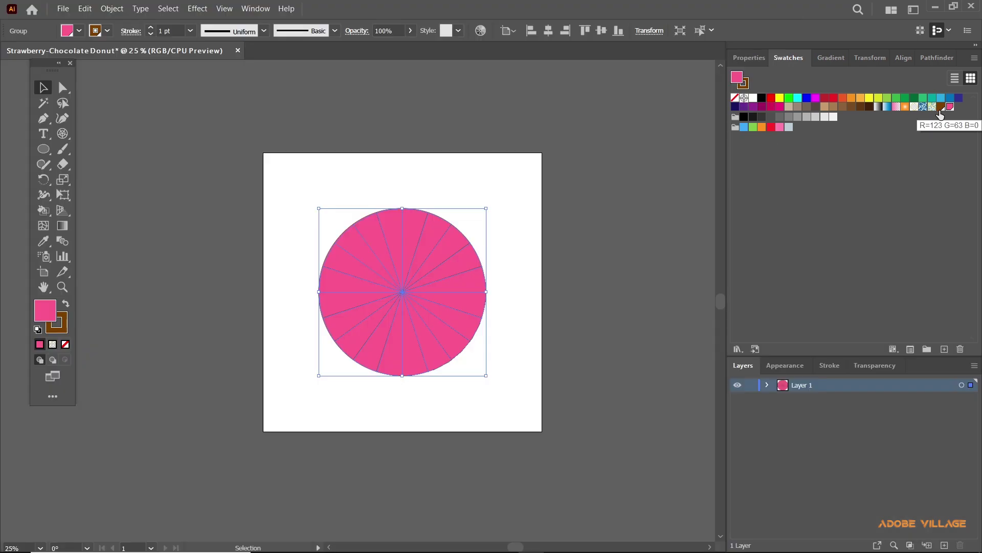
Deselect the radial grid, then turn it into a Live Paint group with the Live Paint Bucket
{"action": "key", "text": "ctrl+shift+a"}
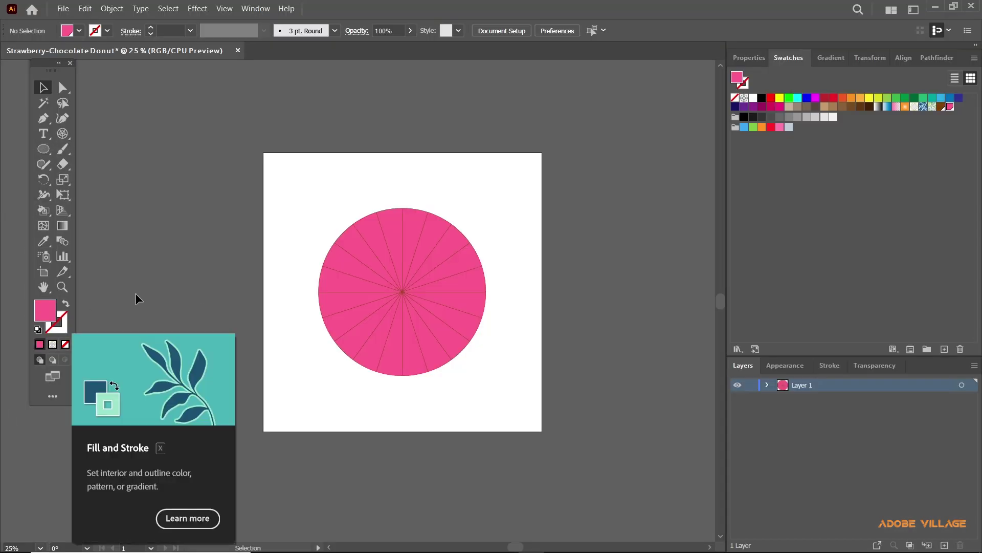
{"action": "left_click", "coordinate": [754, 244]}
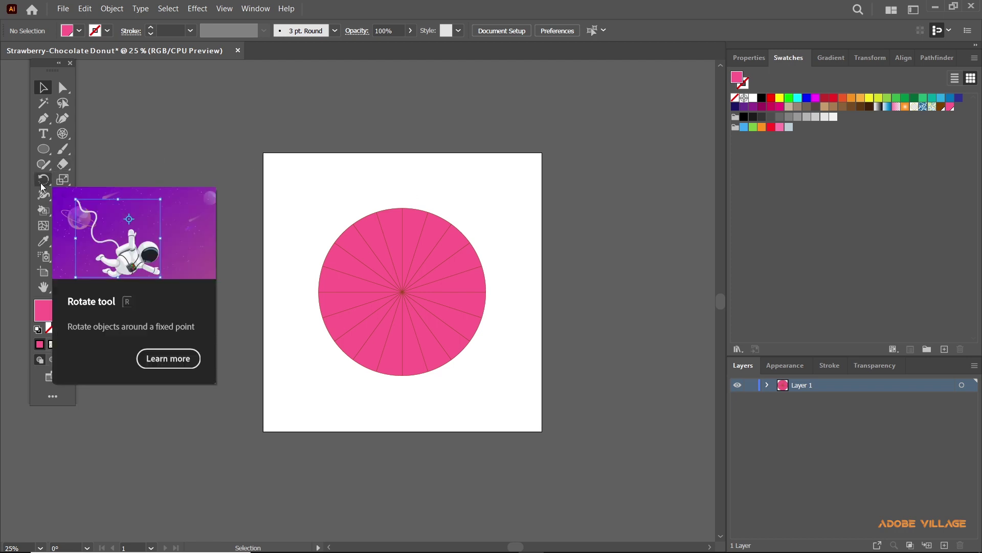
{"action": "left_click", "coordinate": [43, 210]}
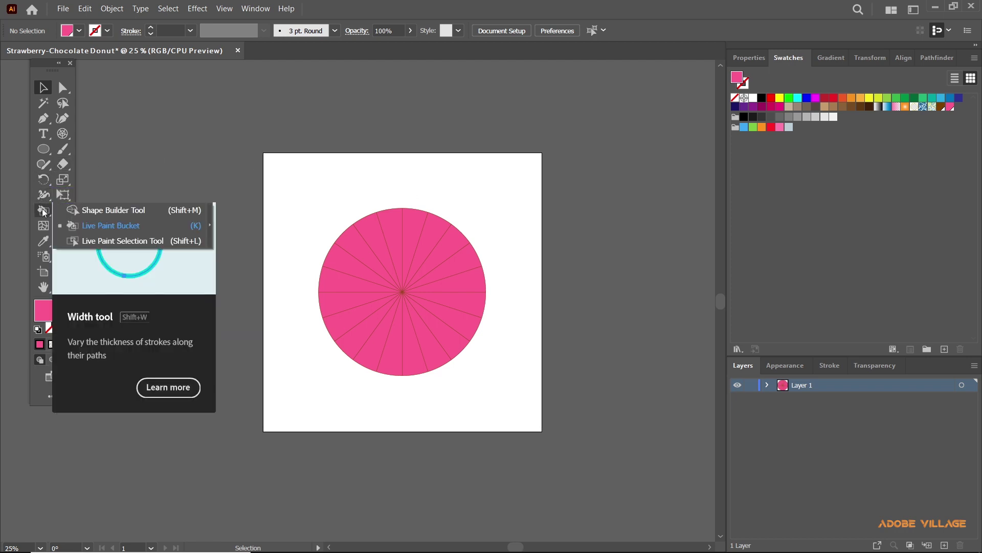
{"action": "left_click", "coordinate": [106, 225]}
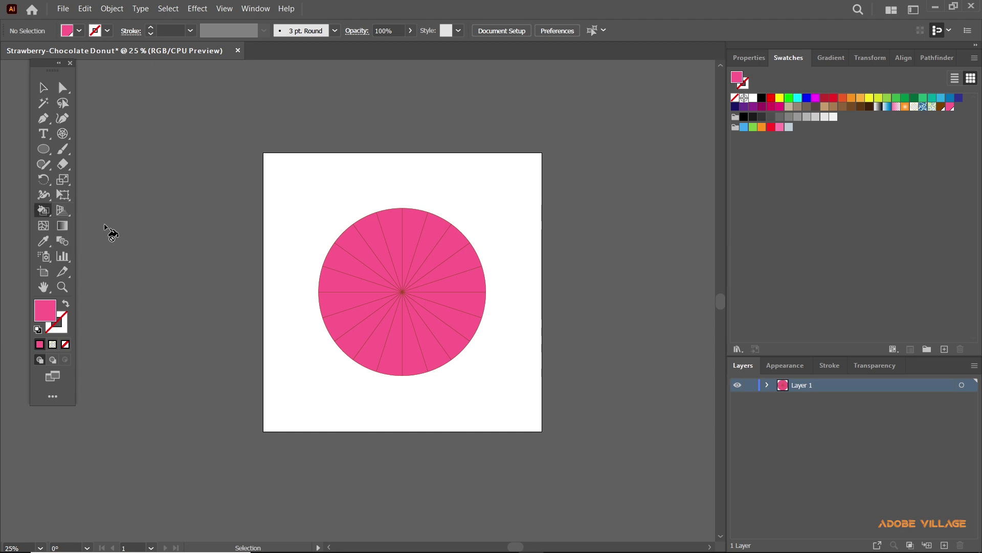
{"action": "left_click", "coordinate": [942, 107]}
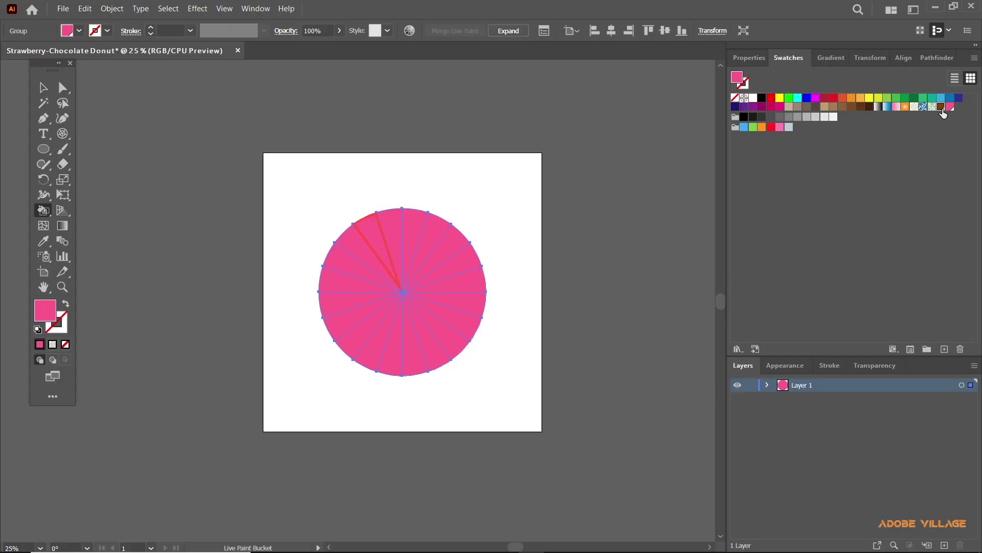
Paint every second segment of the strawberry circle with the chocolate swatch using the Live Paint Bucket
{"action": "left_click", "coordinate": [942, 107]}
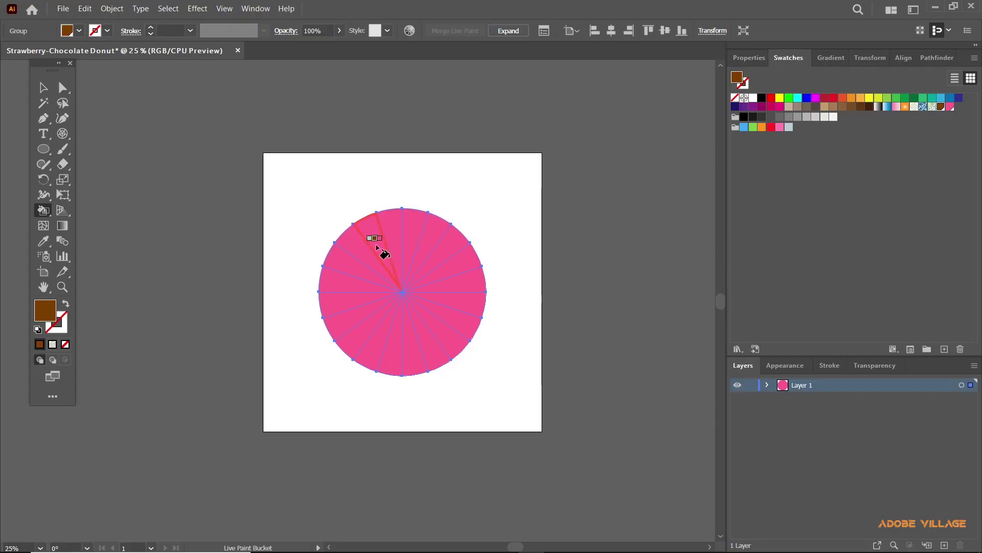
{"action": "left_click", "coordinate": [397, 245]}
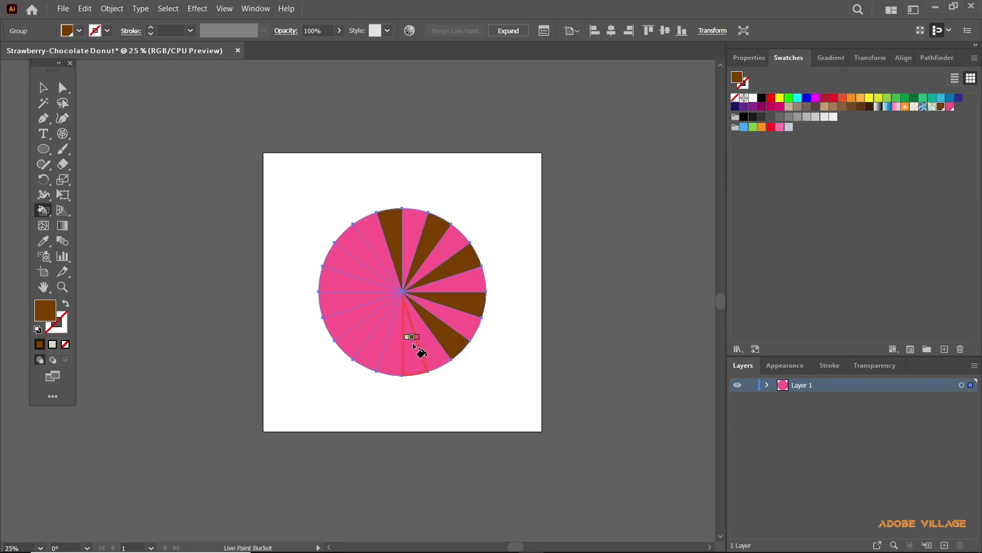
{"action": "left_click", "coordinate": [412, 340]}
{"action": "left_click", "coordinate": [370, 348]}
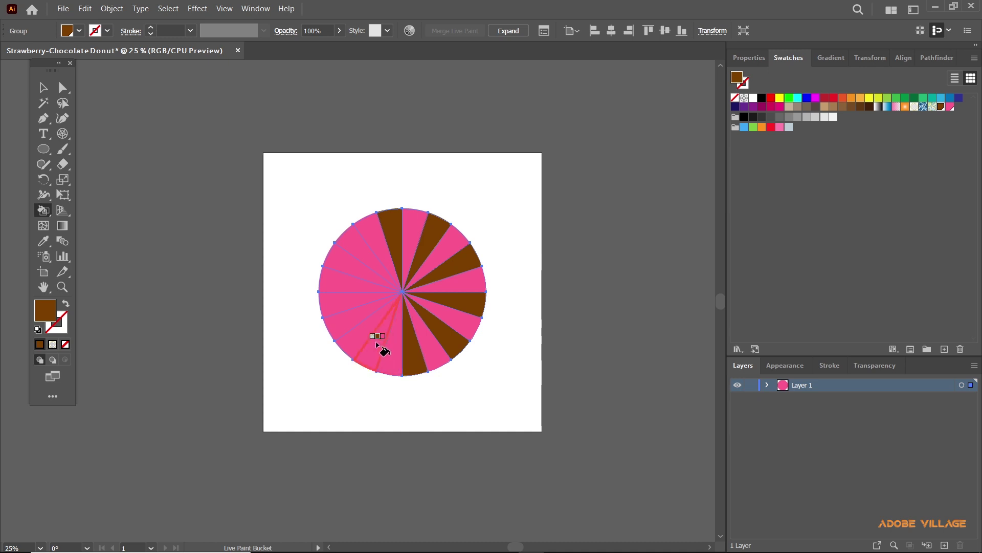
{"action": "left_click", "coordinate": [352, 313]}
{"action": "left_click", "coordinate": [352, 277]}
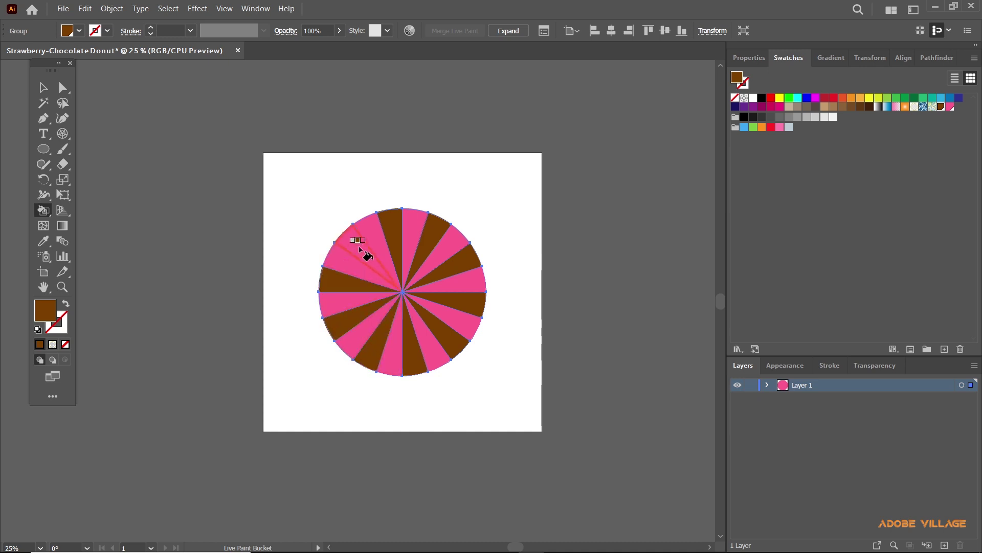
{"action": "left_click", "coordinate": [360, 247]}
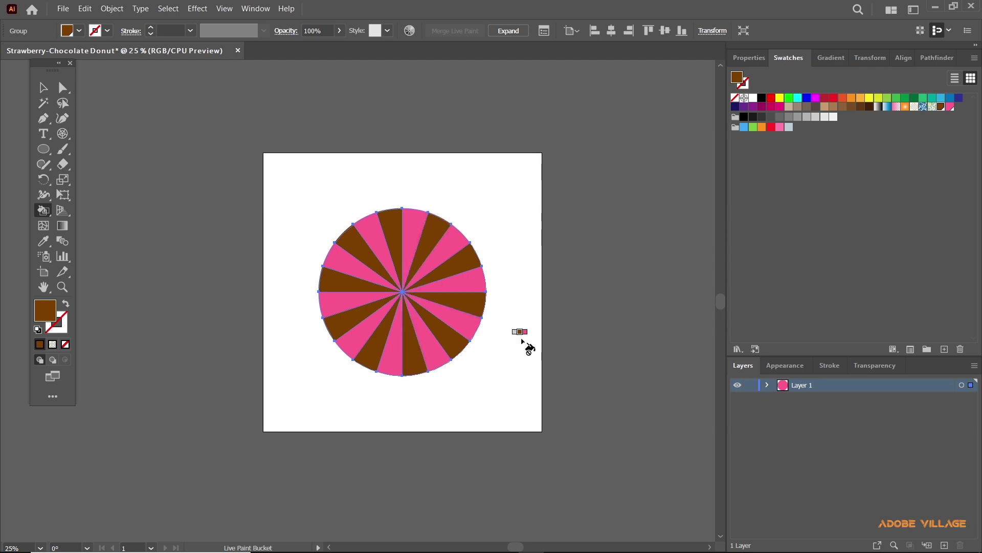
Leave the Live Paint Bucket and select the whole striped circle with the Selection tool
{"action": "left_click", "coordinate": [36, 88]}
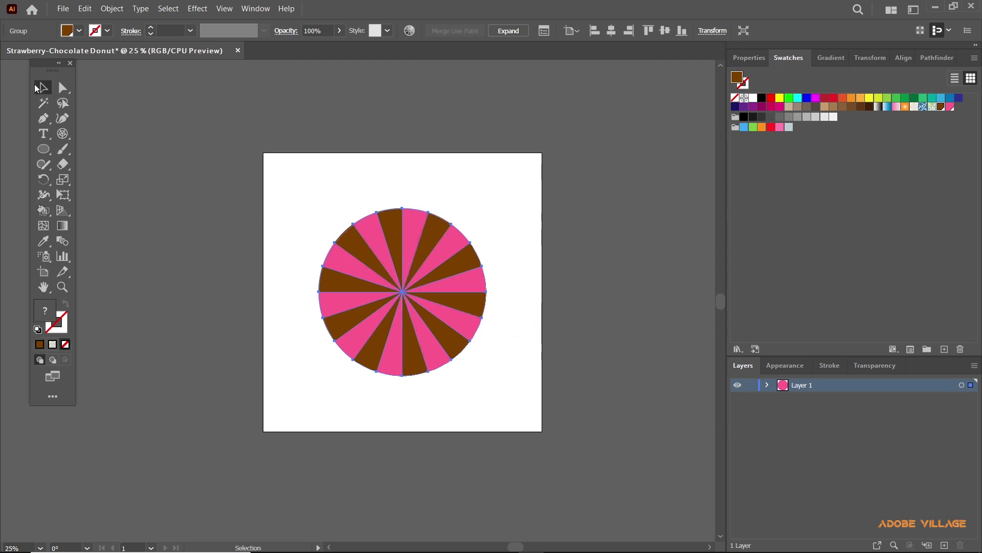
{"action": "left_click", "coordinate": [348, 187]}
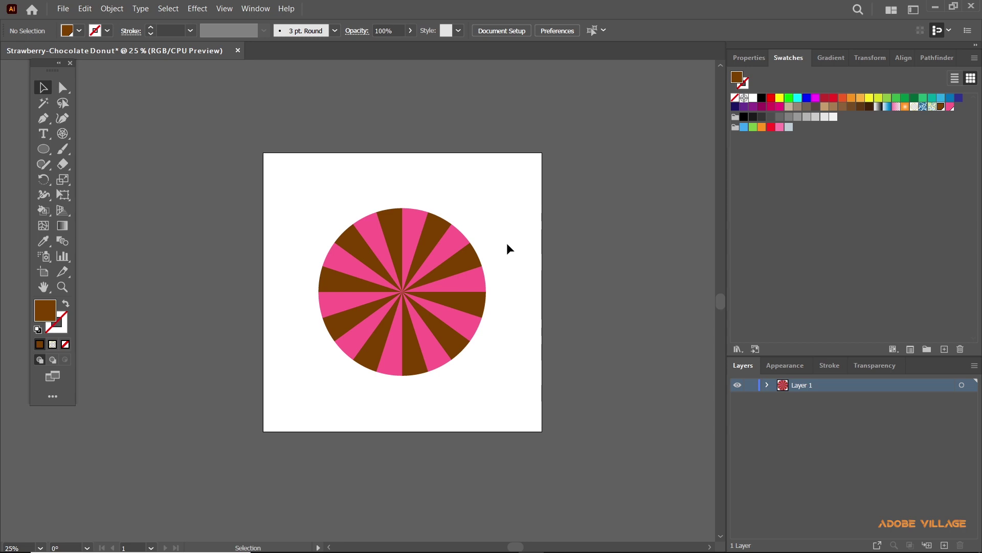
{"action": "left_click_drag", "start_coordinate": [320, 194], "coordinate": [515, 398]}
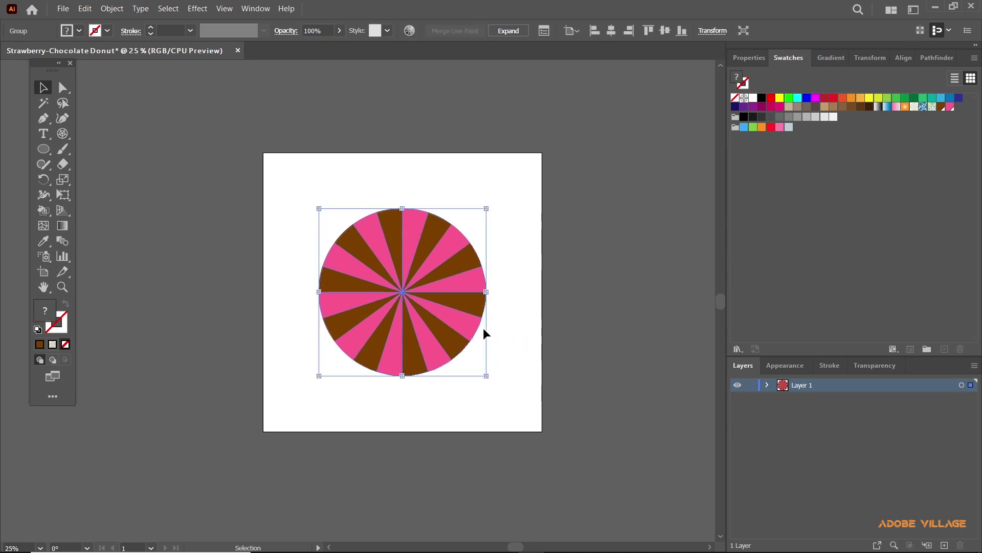
Select the whole striped circle and expand its Live Paint group with Object, Fill and Stroke included
{"action": "left_click", "coordinate": [515, 328]}
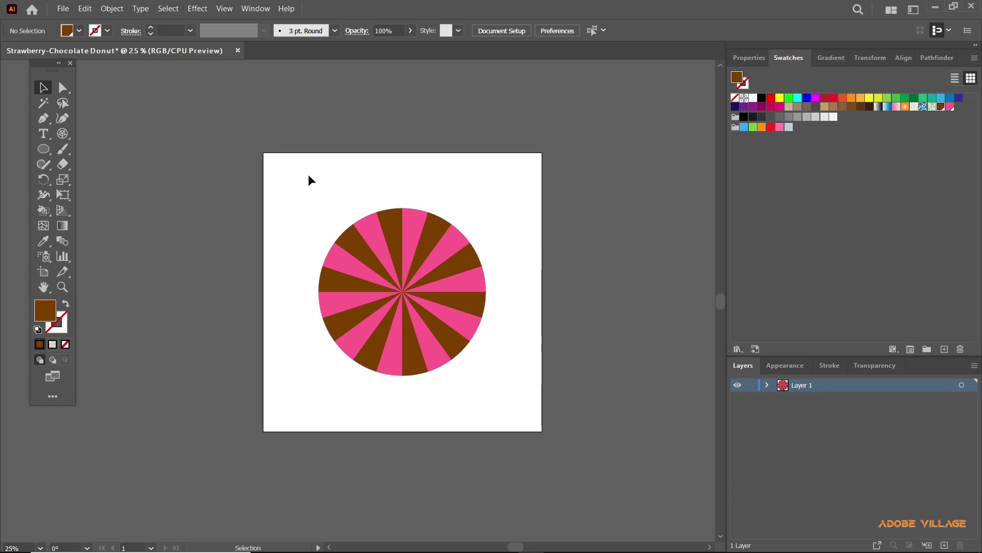
{"action": "left_click_drag", "start_coordinate": [308, 174], "coordinate": [505, 391]}
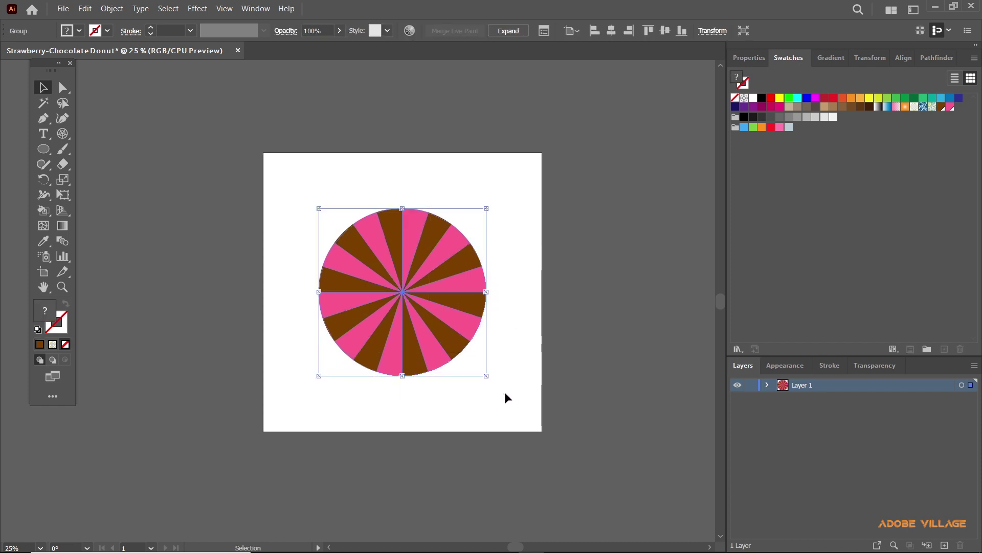
{"action": "left_click", "coordinate": [113, 9]}
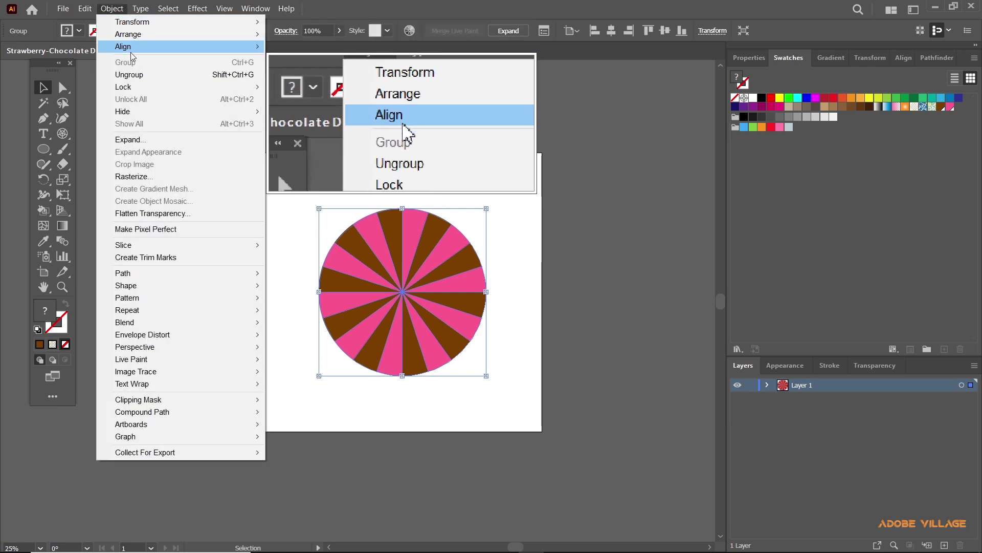
{"action": "left_click", "coordinate": [147, 139]}
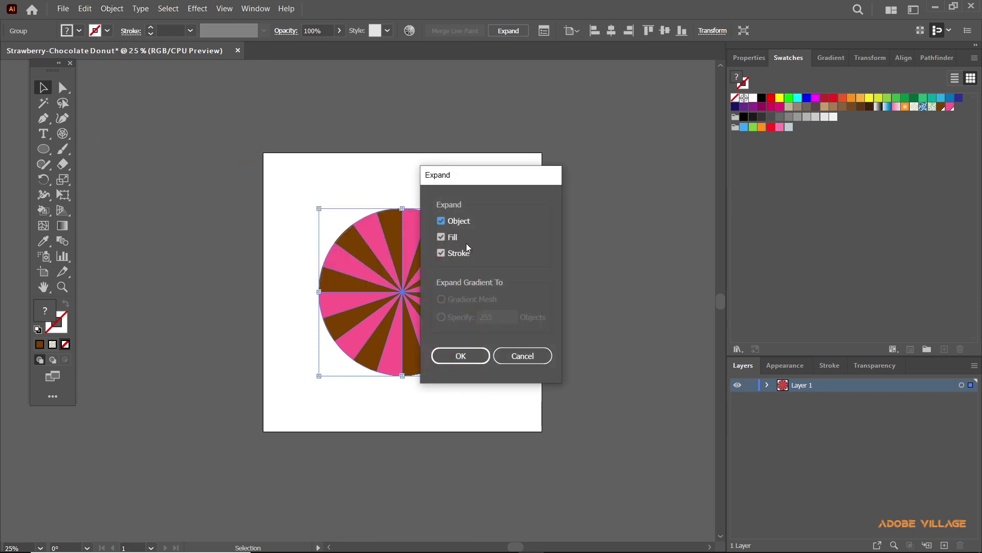
{"action": "left_click", "coordinate": [461, 355]}
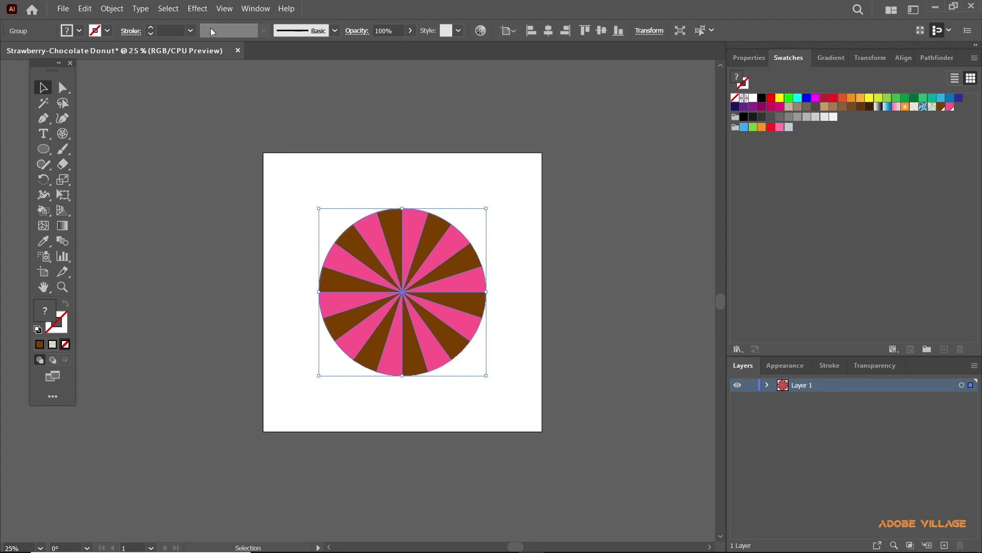
Apply a Twist distortion effect with an angle of 6° to the expanded striped circle
{"action": "left_click", "coordinate": [198, 9]}
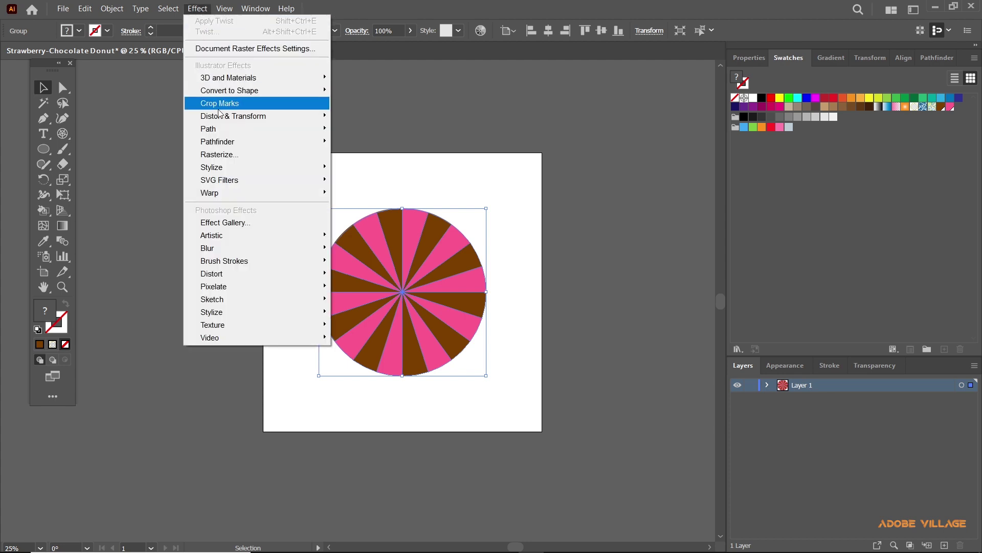
{"action": "mouse_move", "coordinate": [220, 114]}
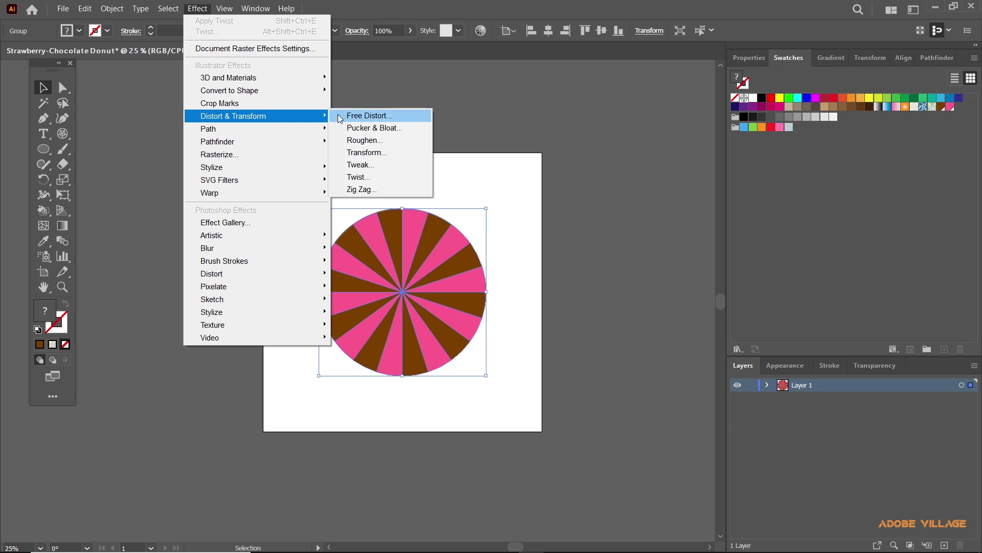
{"action": "left_click", "coordinate": [360, 179]}
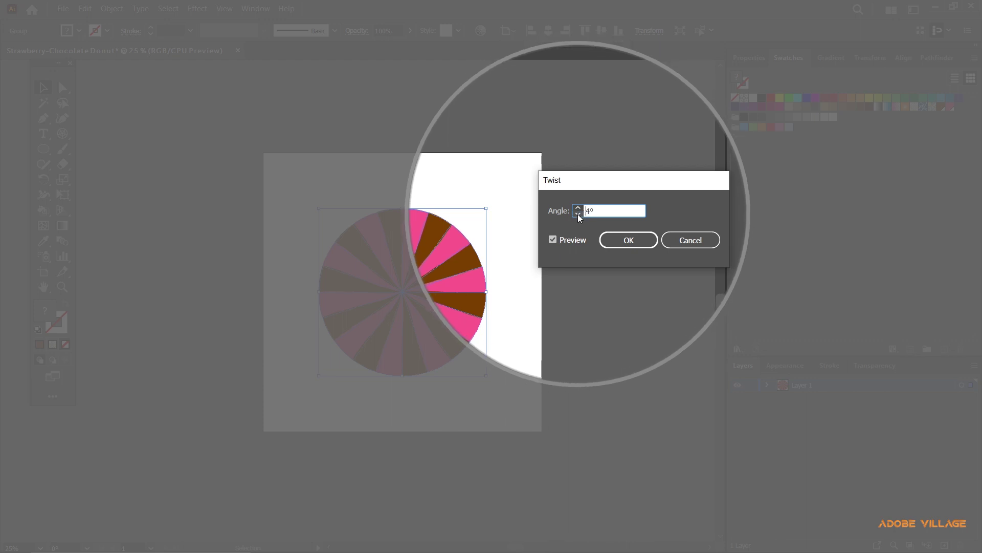
{"action": "left_click", "coordinate": [579, 211]}
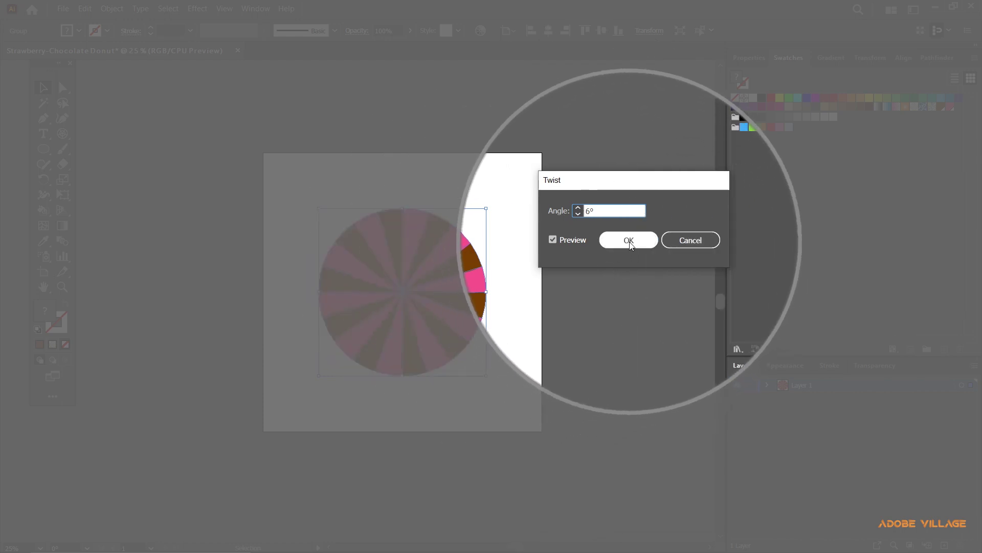
{"action": "left_click", "coordinate": [629, 241]}
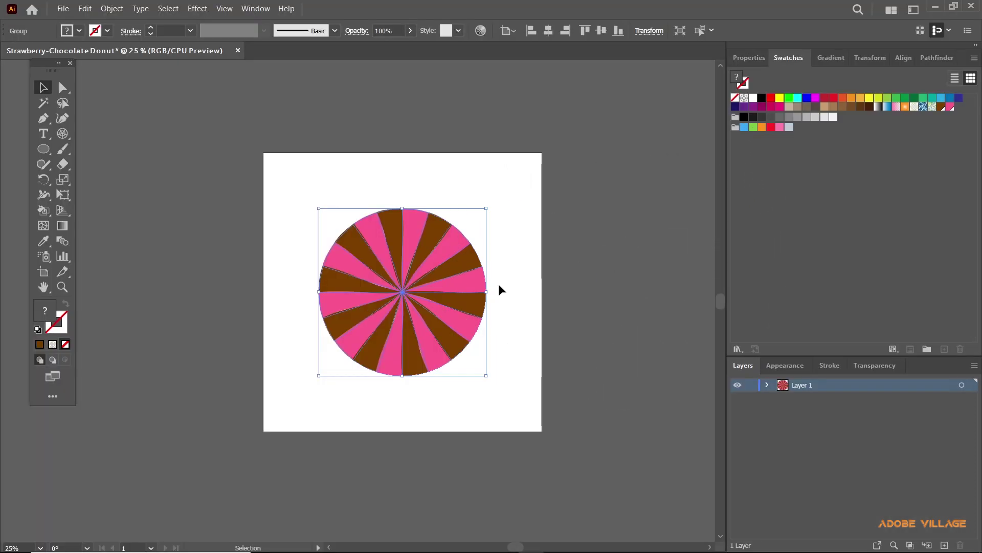
Deselect the twisted circle and examine the outer edges of its segments up close
{"action": "left_click", "coordinate": [498, 285]}
{"action": "scroll", "coordinate": [483, 220], "scroll_direction": "up", "scroll_amount": 3}
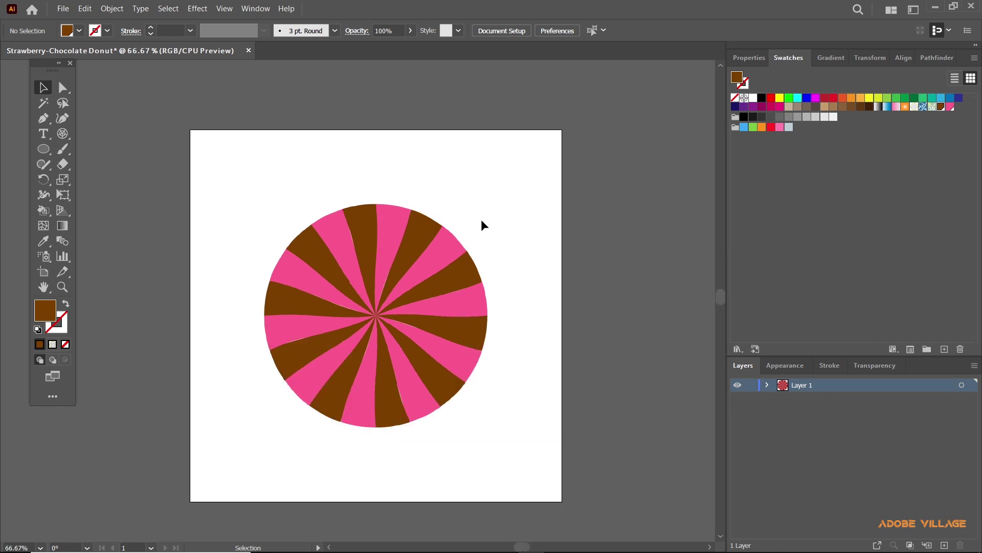
{"action": "scroll", "coordinate": [410, 263], "scroll_direction": "up", "scroll_amount": 2}
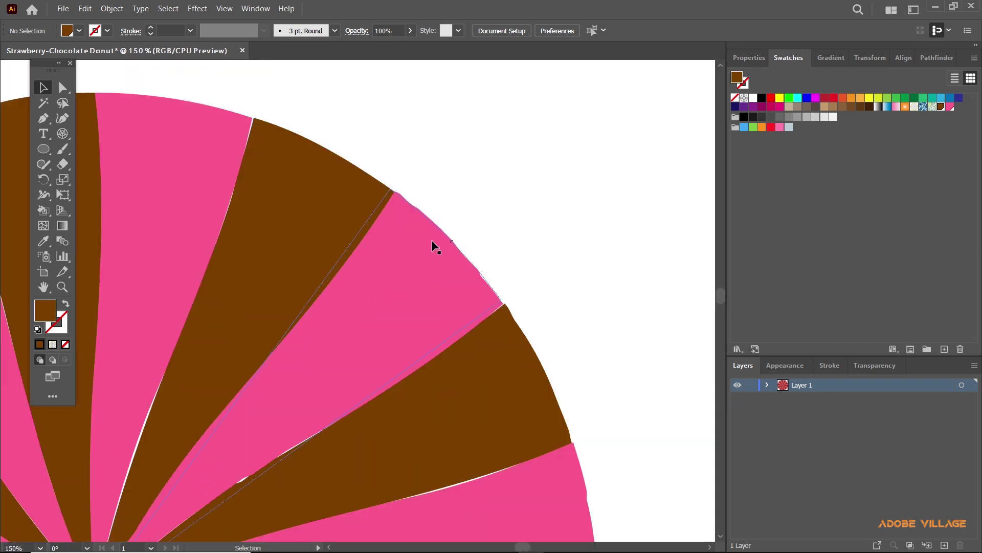
{"action": "scroll", "coordinate": [402, 275], "scroll_direction": "up", "scroll_amount": 2}
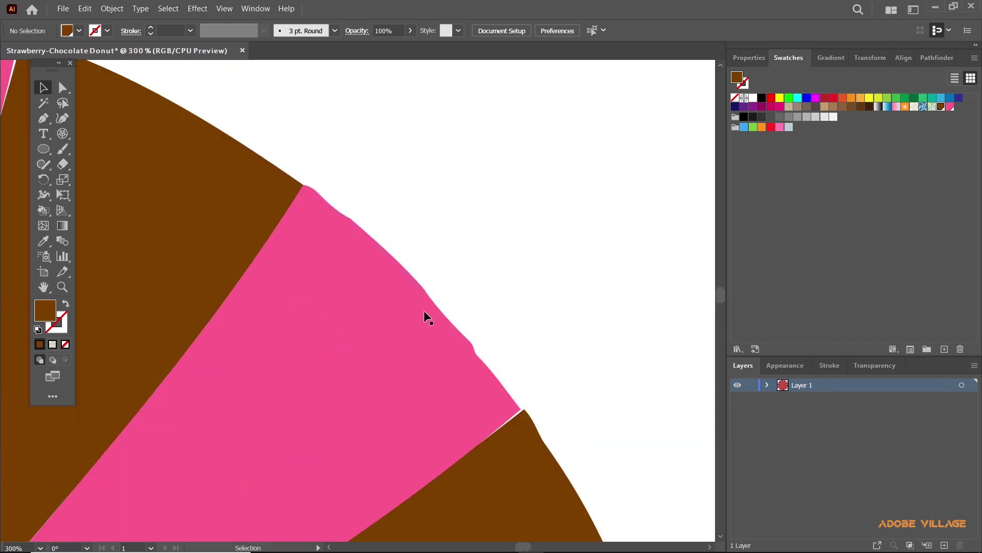
{"action": "scroll", "coordinate": [420, 309], "scroll_direction": "down", "scroll_amount": 5}
{"action": "left_click_drag", "start_coordinate": [415, 292], "coordinate": [443, 234]}
{"action": "scroll", "coordinate": [466, 213], "scroll_direction": "down", "scroll_amount": 1}
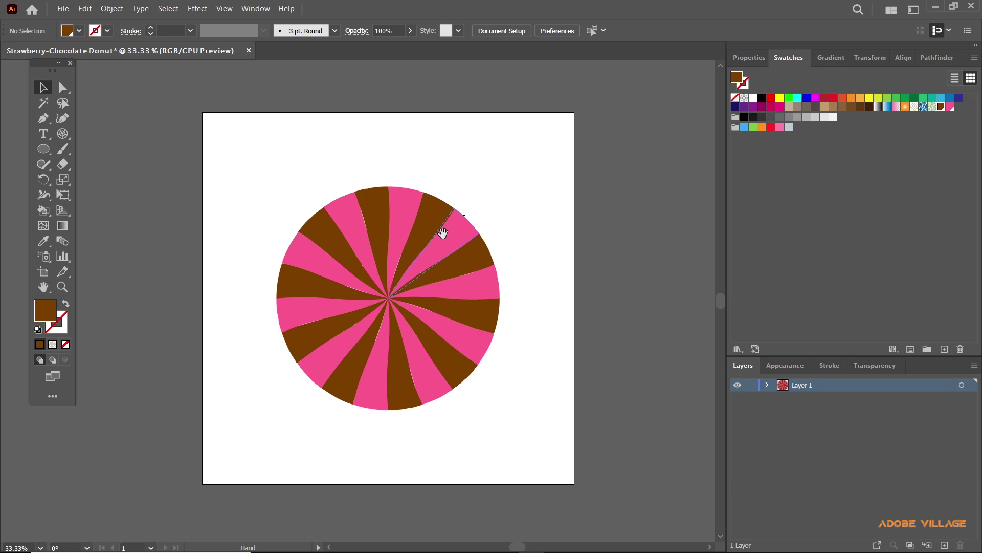
Draw a 600 x 600 px chocolate-filled circle with the Ellipse tool and centre it horizontally and vertically on the artboard
{"action": "left_click_drag", "start_coordinate": [36, 154], "coordinate": [93, 179]}
{"action": "left_click", "coordinate": [300, 166]}
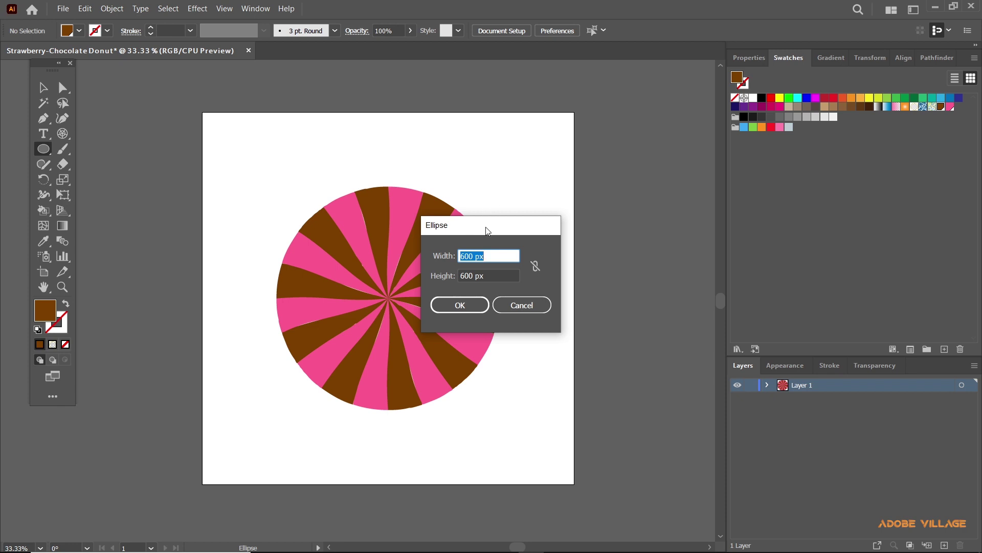
{"action": "left_click", "coordinate": [473, 305]}
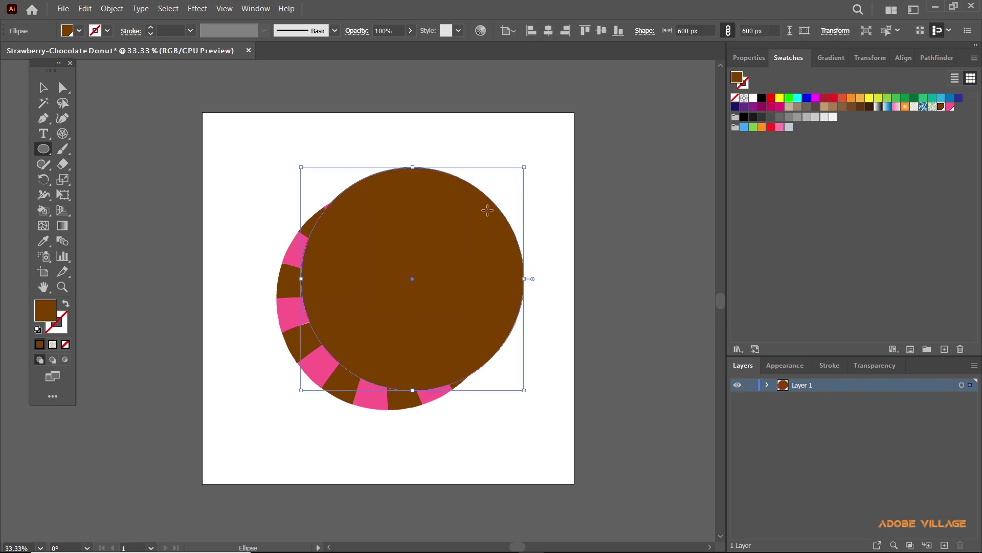
{"action": "left_click", "coordinate": [899, 59]}
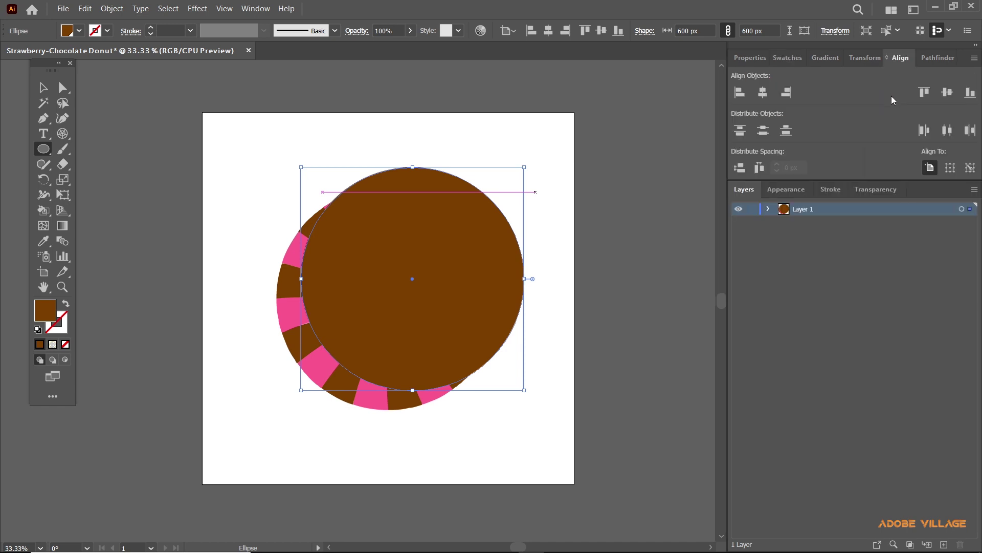
{"action": "left_click", "coordinate": [765, 95]}
{"action": "left_click", "coordinate": [948, 96]}
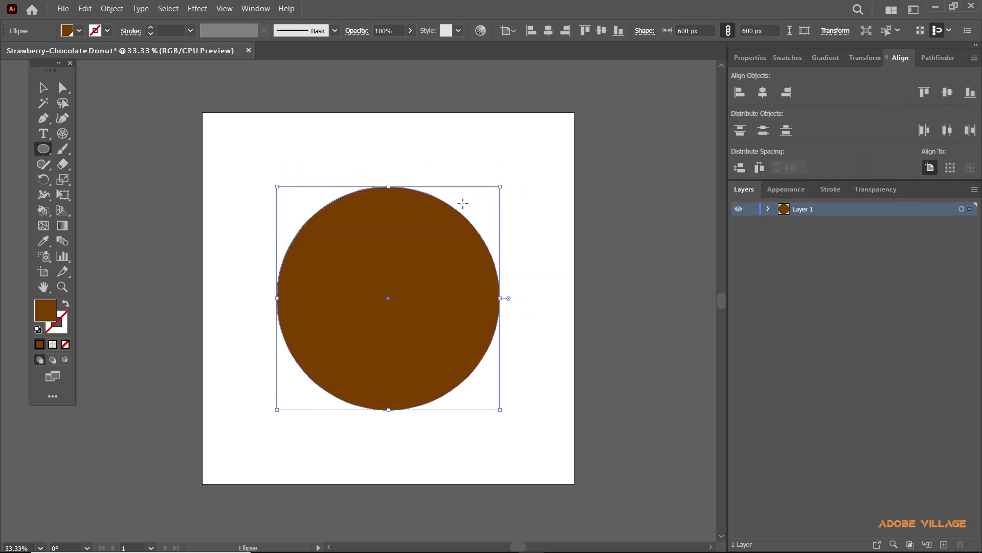
Select the solid chocolate circle with the Selection tool and cut it to the clipboard
{"action": "left_click", "coordinate": [43, 88]}
{"action": "left_click_drag", "start_coordinate": [281, 140], "coordinate": [530, 260]}
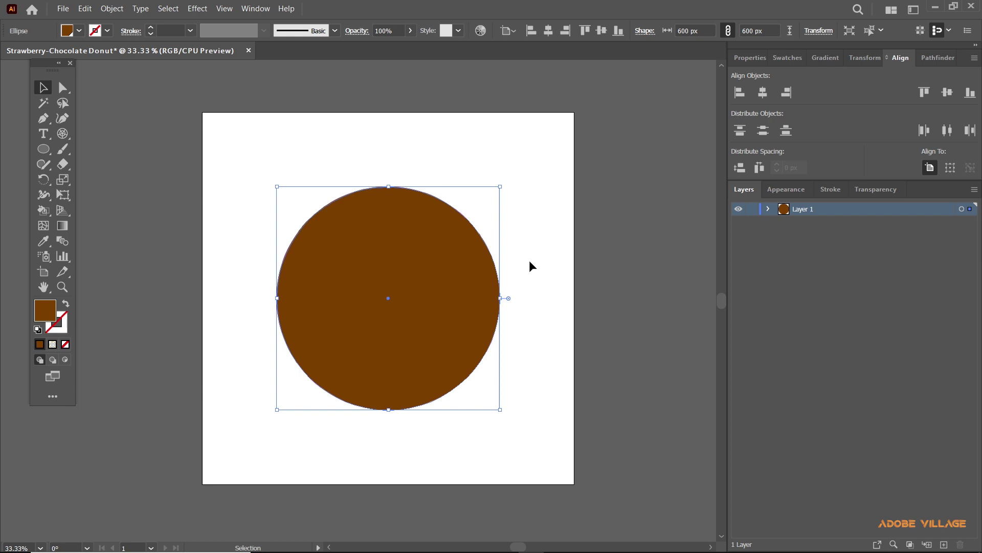
{"action": "key", "text": "a"}
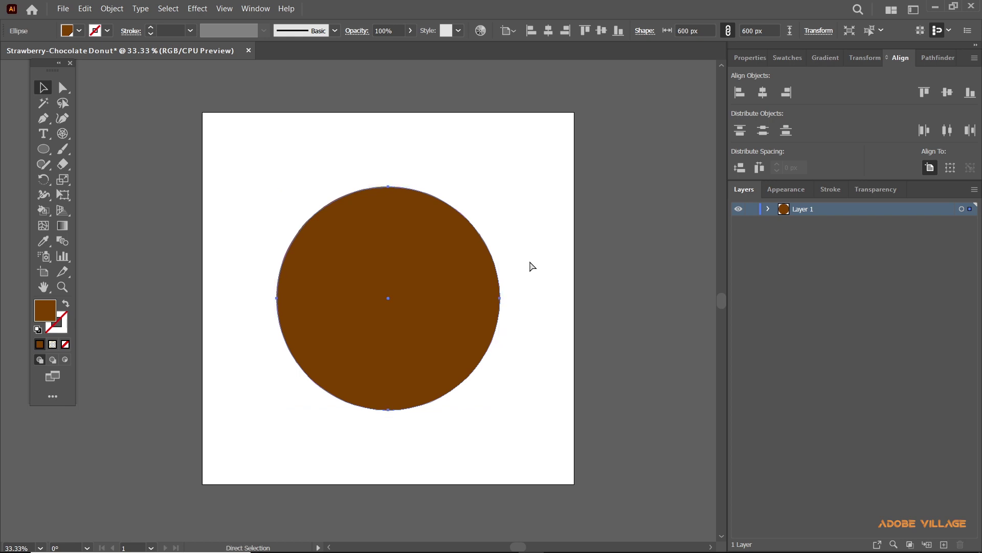
{"action": "key", "text": "v"}
{"action": "left_click", "coordinate": [85, 8]}
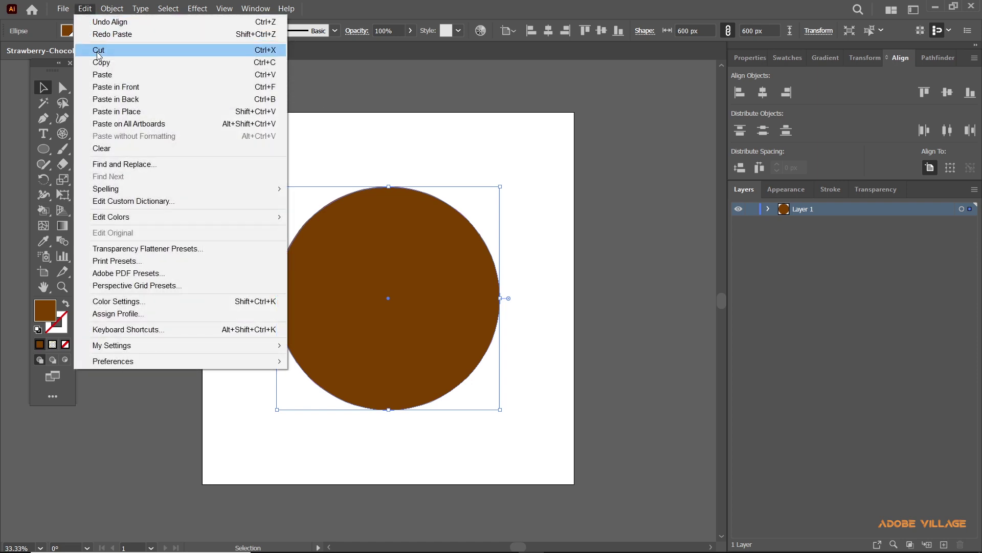
{"action": "left_click", "coordinate": [442, 3]}
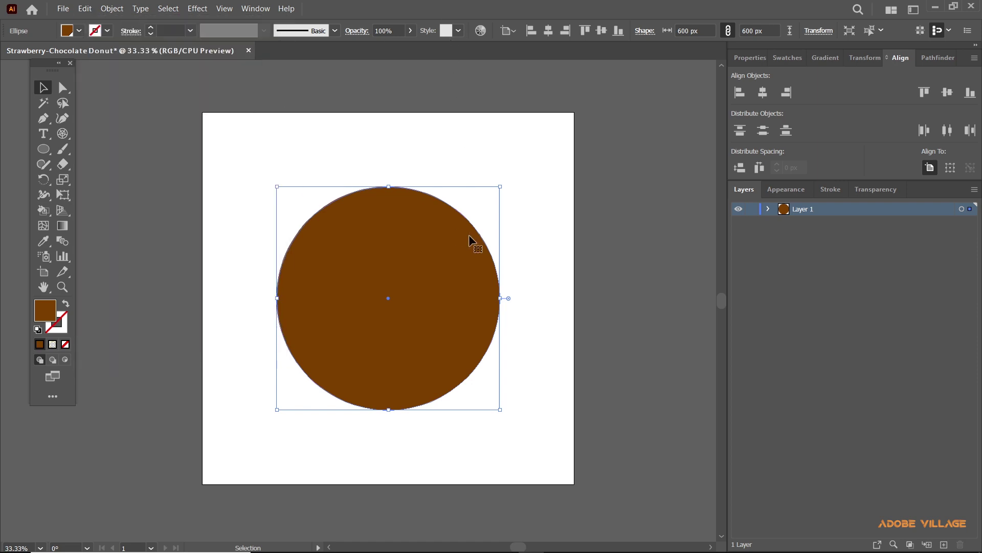
{"action": "key", "text": "a"}
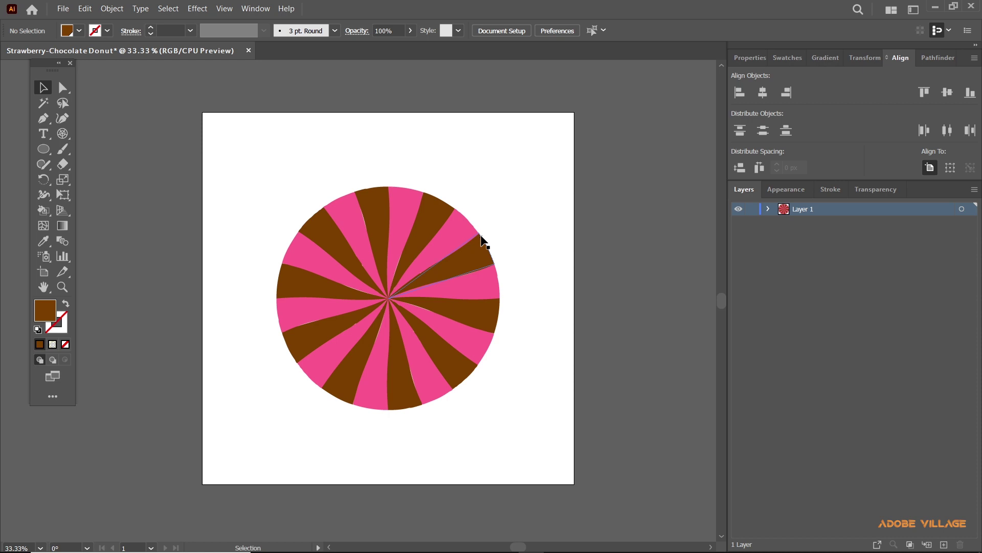
Scale the striped circle up slightly around its centre, then paste the cut chocolate circle in place over it and deselect
{"action": "left_click_drag", "start_coordinate": [263, 165], "coordinate": [538, 444]}
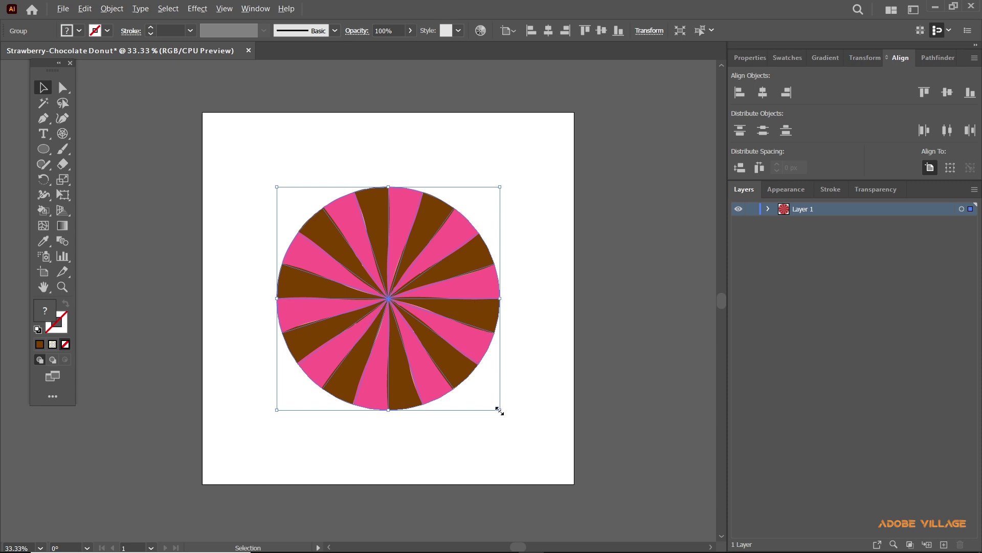
{"action": "left_click_drag", "start_coordinate": [500, 410], "coordinate": [506, 418]}
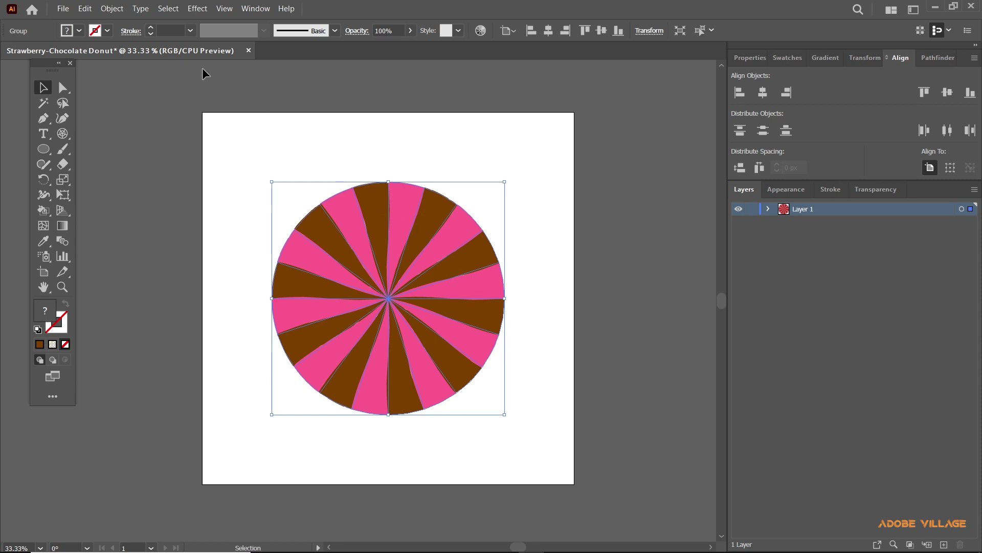
{"action": "left_click", "coordinate": [90, 10]}
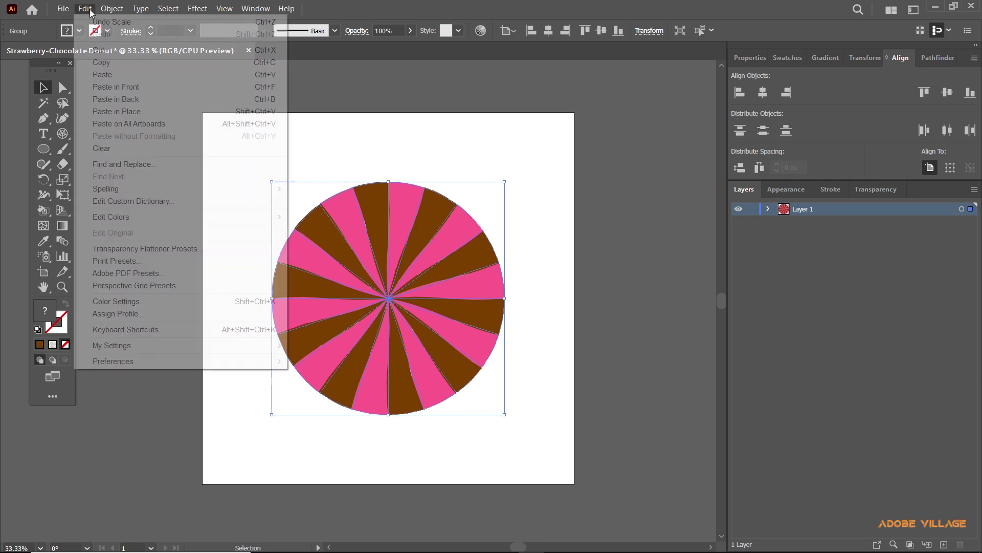
{"action": "left_click", "coordinate": [114, 111]}
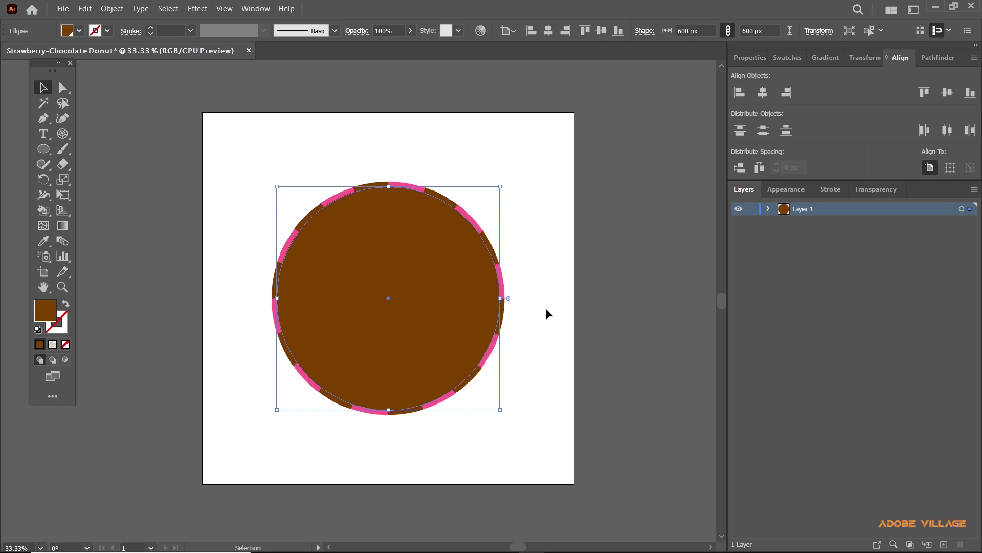
{"action": "left_click", "coordinate": [522, 288]}
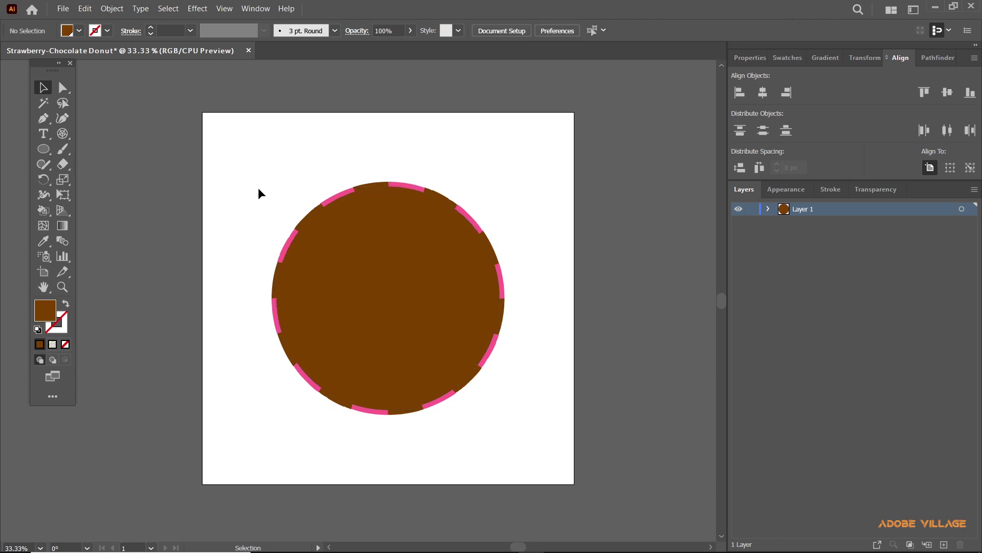
Select the solid circle and the striped circle together and make a clipping mask from them
{"action": "left_click_drag", "start_coordinate": [227, 144], "coordinate": [533, 456]}
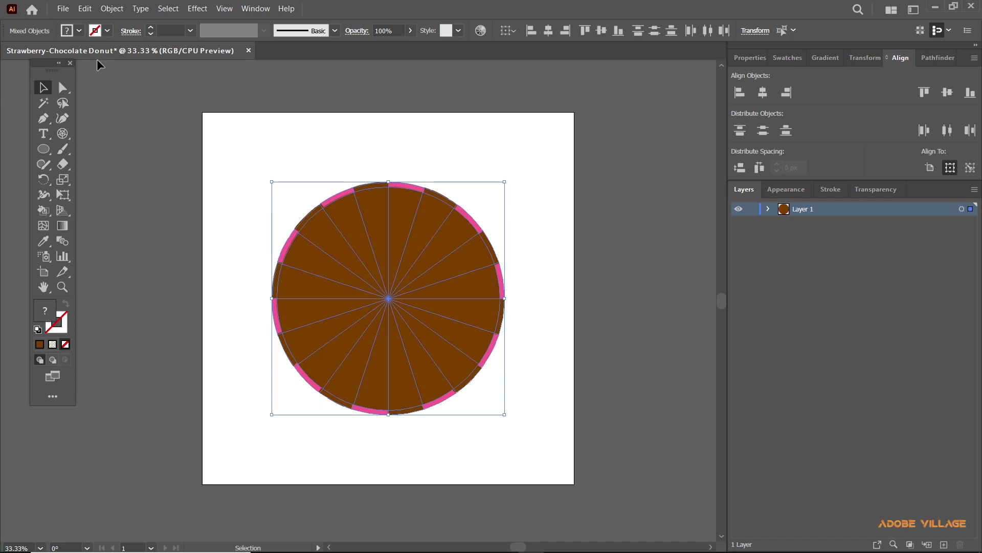
{"action": "left_click", "coordinate": [103, 11]}
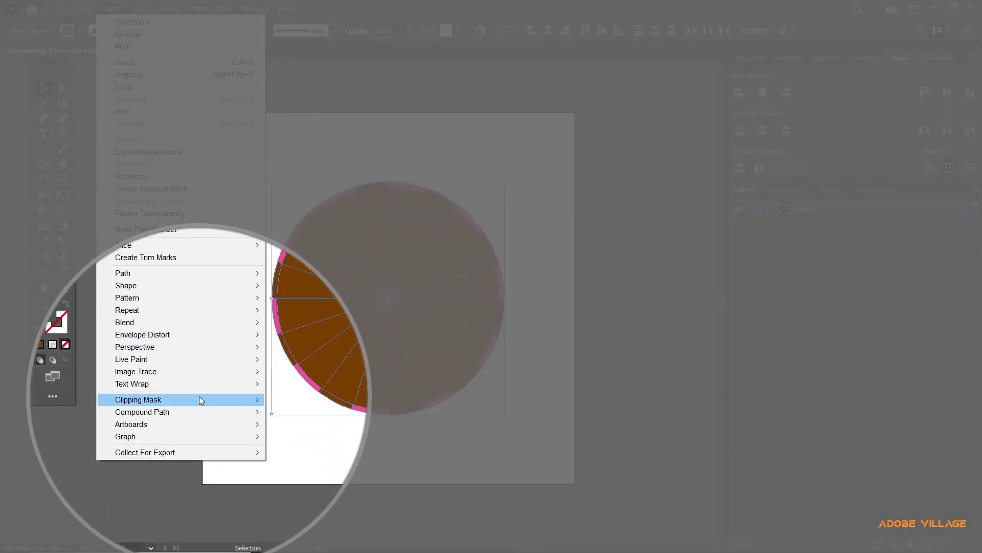
{"action": "mouse_move", "coordinate": [199, 397]}
{"action": "left_click", "coordinate": [290, 399]}
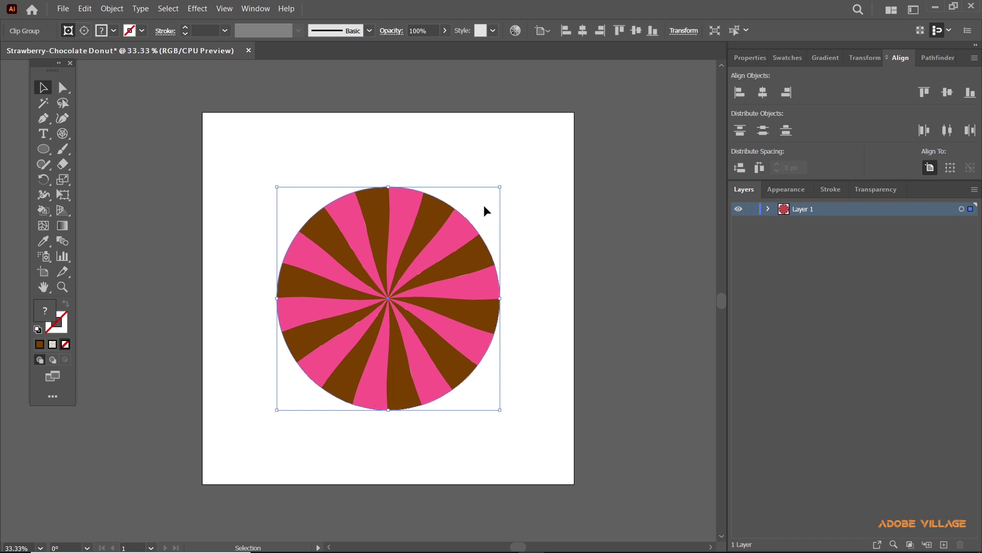
Draw a 600 x 600 px circle with the Ellipse tool and centre it on the artboard over the striped circle
{"action": "scroll", "coordinate": [484, 205], "scroll_direction": "up", "scroll_amount": 7}
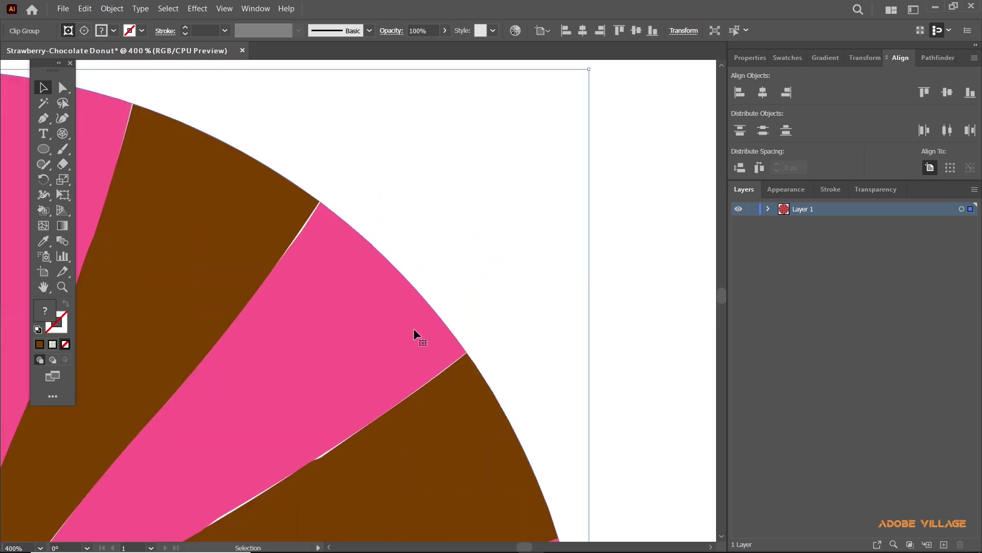
{"action": "scroll", "coordinate": [414, 328], "scroll_direction": "up", "scroll_amount": 2}
{"action": "key", "text": "ctrl+0"}
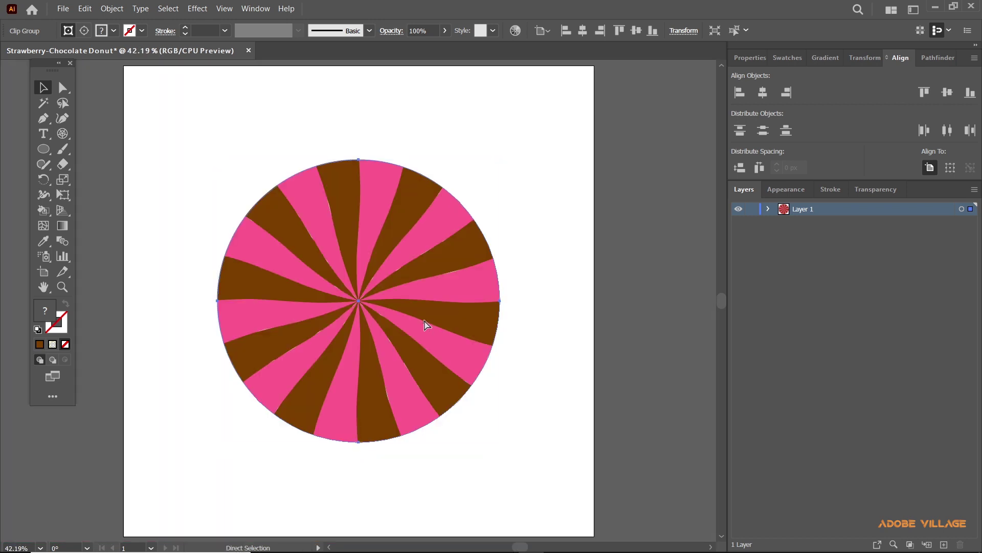
{"action": "key", "text": "ctrl+minus"}
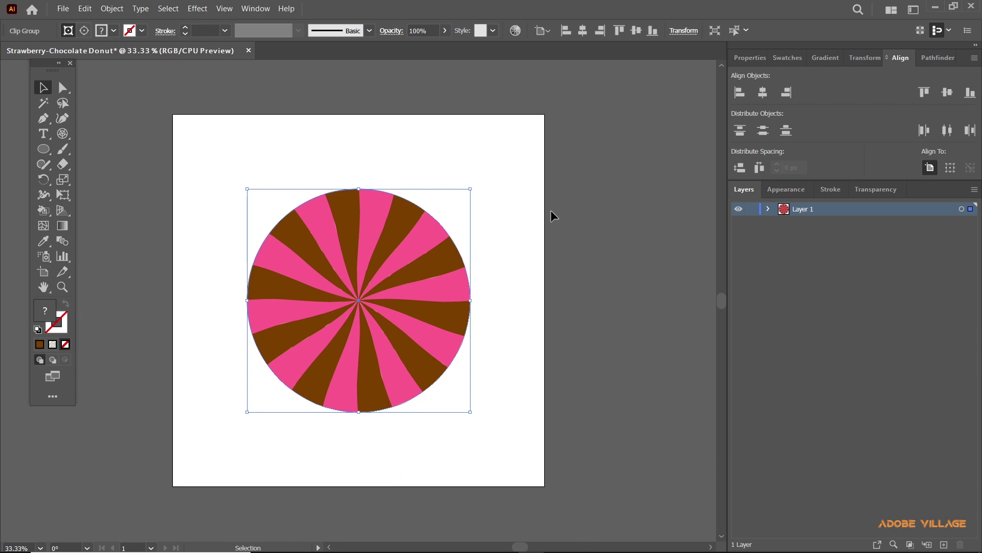
{"action": "left_click_drag", "start_coordinate": [40, 150], "coordinate": [89, 181]}
{"action": "left_click", "coordinate": [358, 224]}
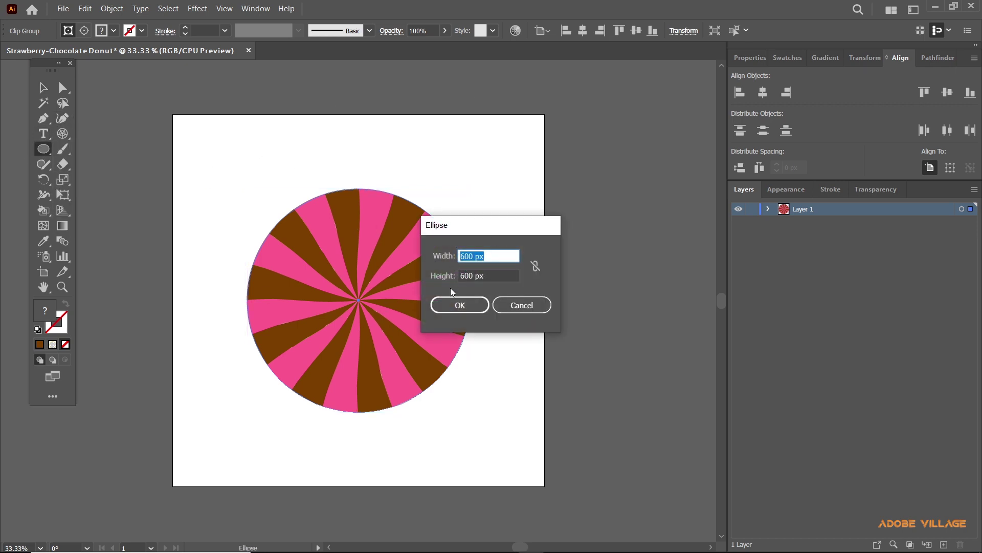
{"action": "left_click", "coordinate": [454, 307]}
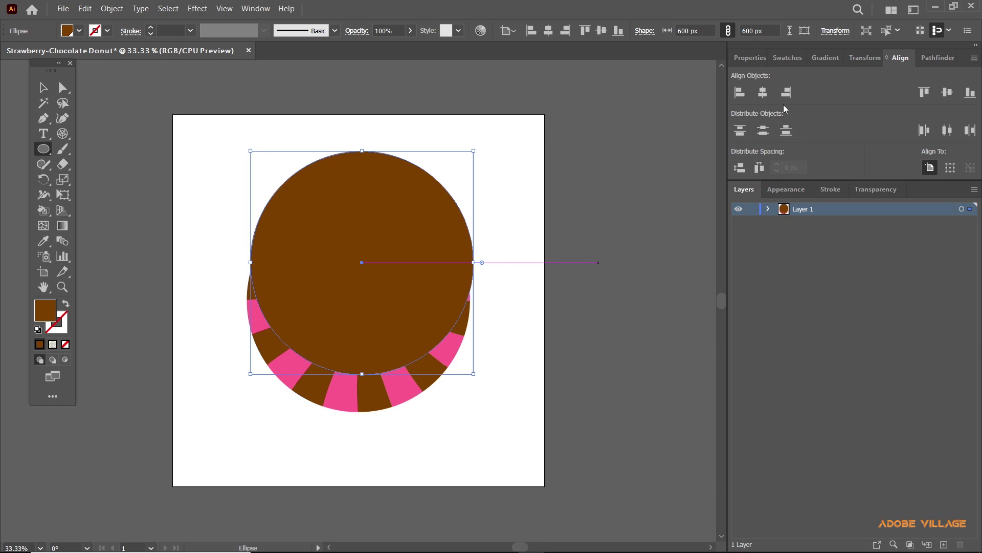
{"action": "left_click", "coordinate": [763, 92]}
{"action": "left_click", "coordinate": [947, 92]}
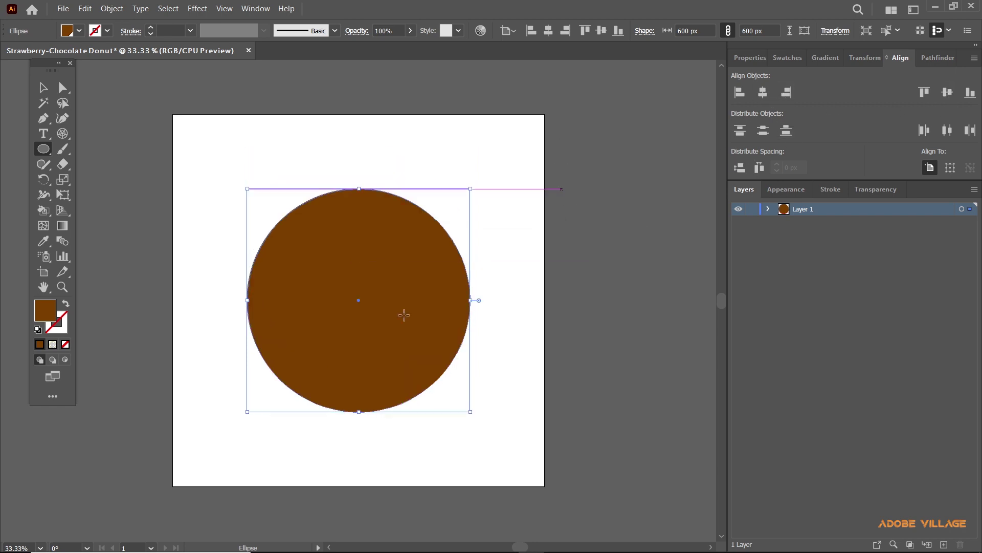
Change the new circle's fill colour to near-black #020202
{"action": "double_click", "coordinate": [43, 313]}
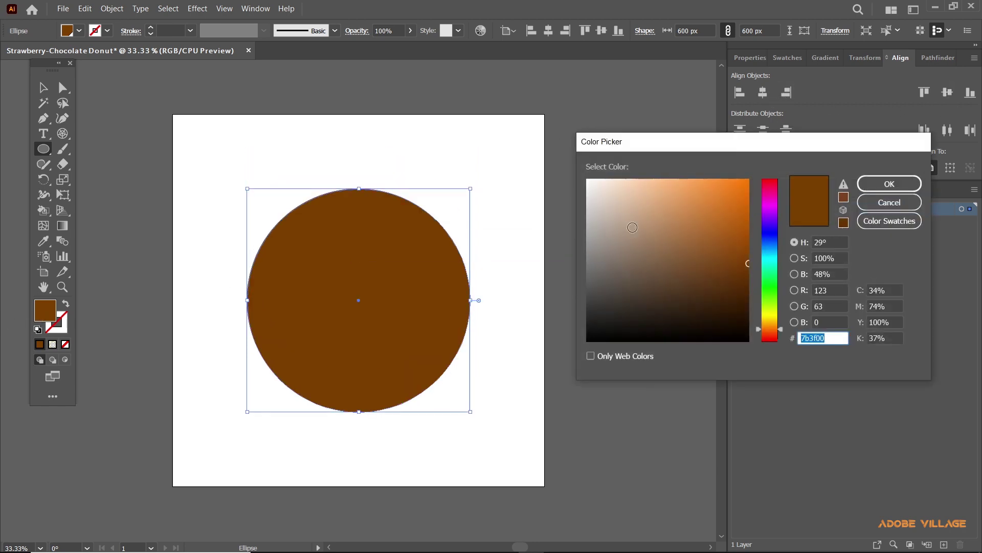
{"action": "left_click", "coordinate": [895, 186]}
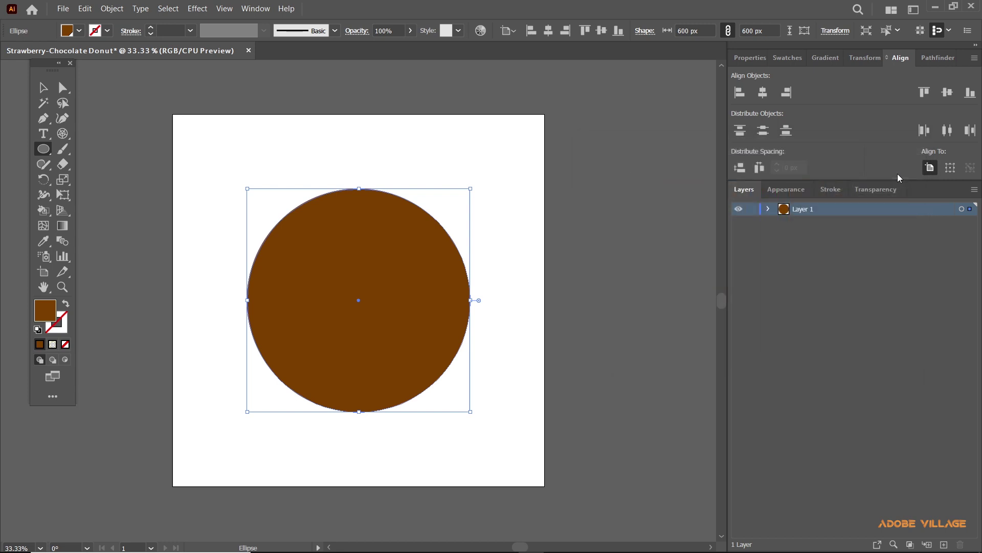
{"action": "key", "text": "v"}
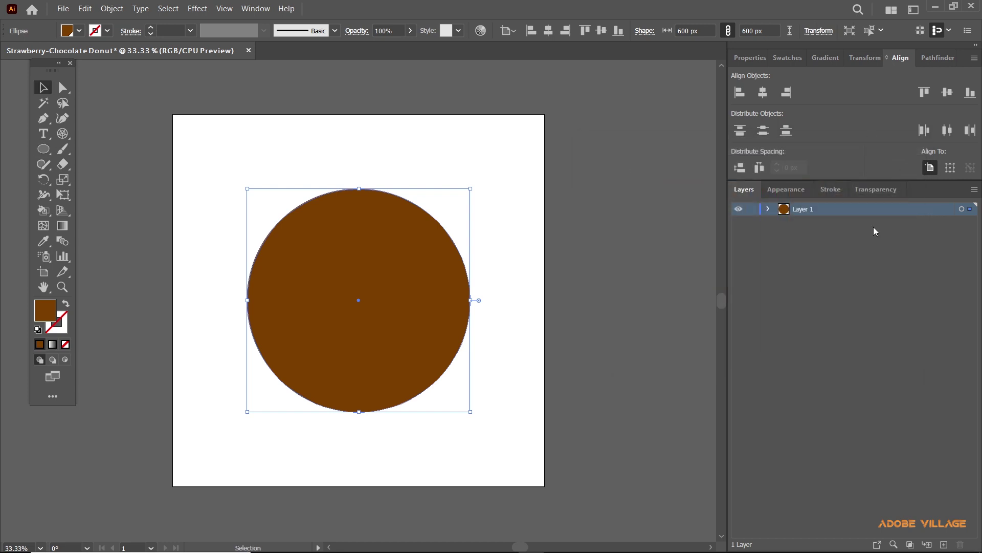
{"action": "double_click", "coordinate": [39, 314]}
{"action": "mouse_move", "coordinate": [609, 192]}
{"action": "left_mouse_down"}
{"action": "mouse_move", "coordinate": [592, 187]}
{"action": "mouse_move", "coordinate": [522, 346]}
{"action": "mouse_move", "coordinate": [580, 344]}
{"action": "left_mouse_up"}
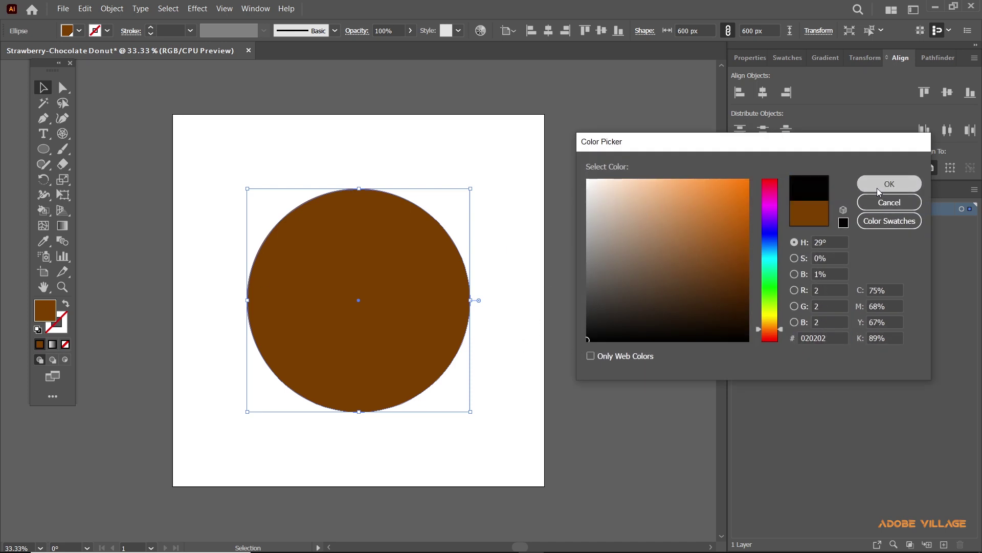
{"action": "left_click", "coordinate": [878, 191]}
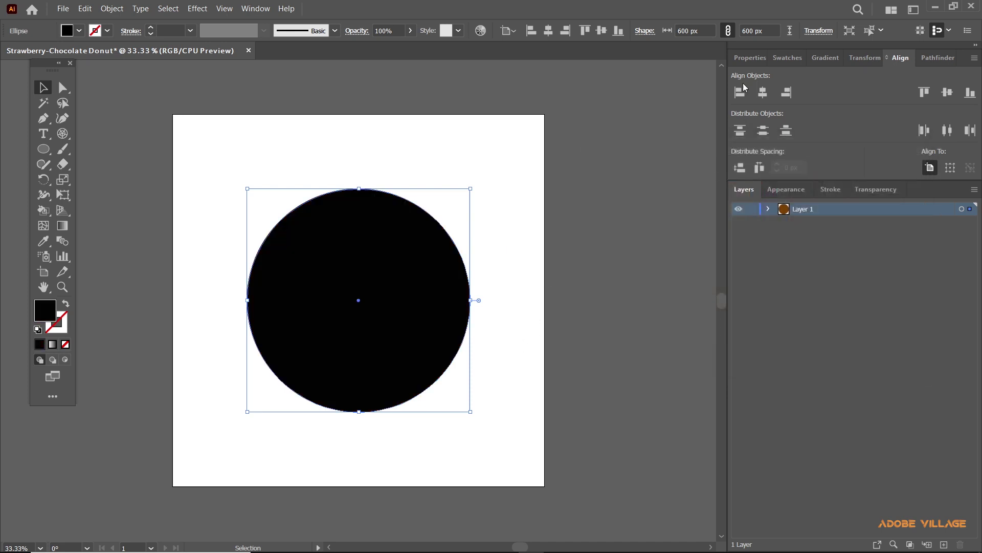
Fill the circle with a white-to-black radial gradient and shift the white stop to about 4.6%
{"action": "left_click", "coordinate": [815, 60]}
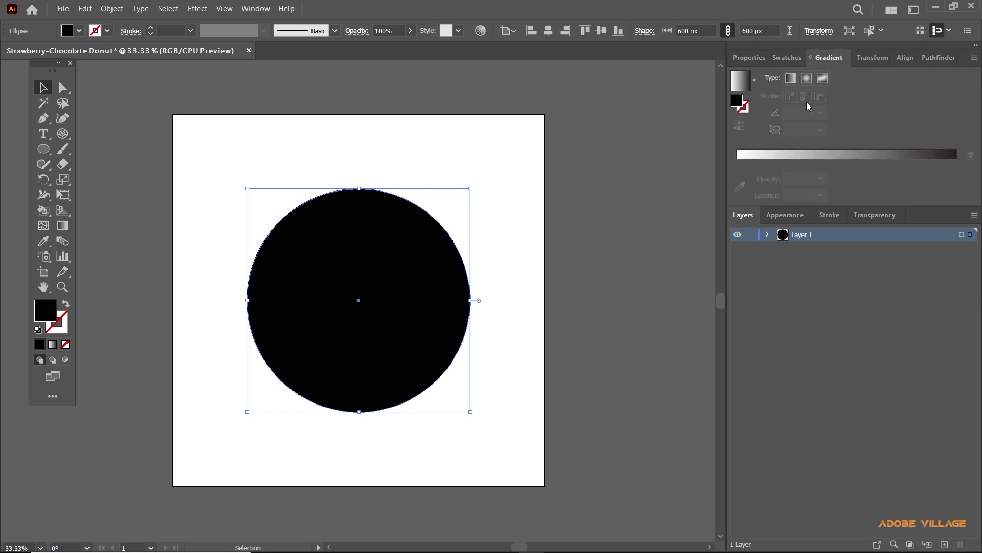
{"action": "left_click", "coordinate": [806, 79]}
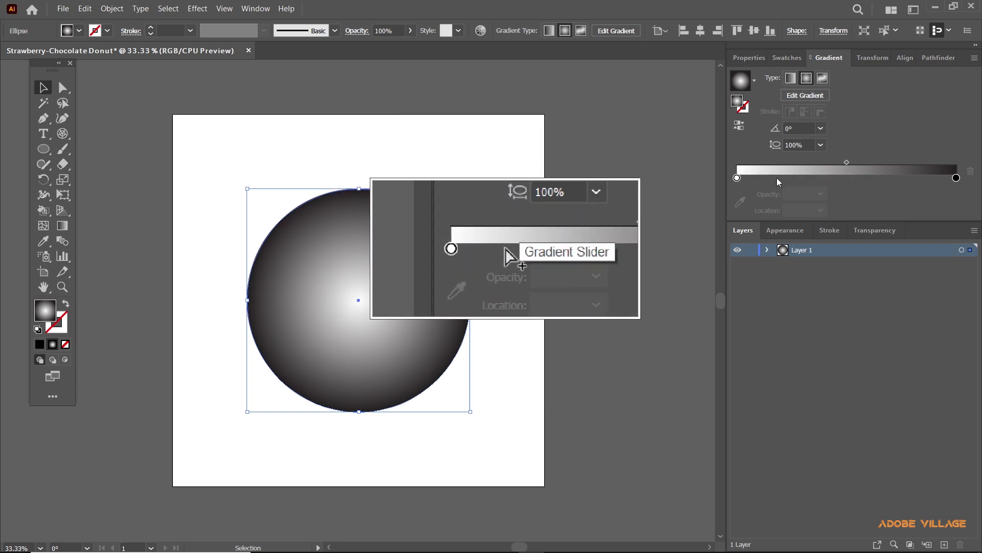
{"action": "left_click", "coordinate": [737, 177]}
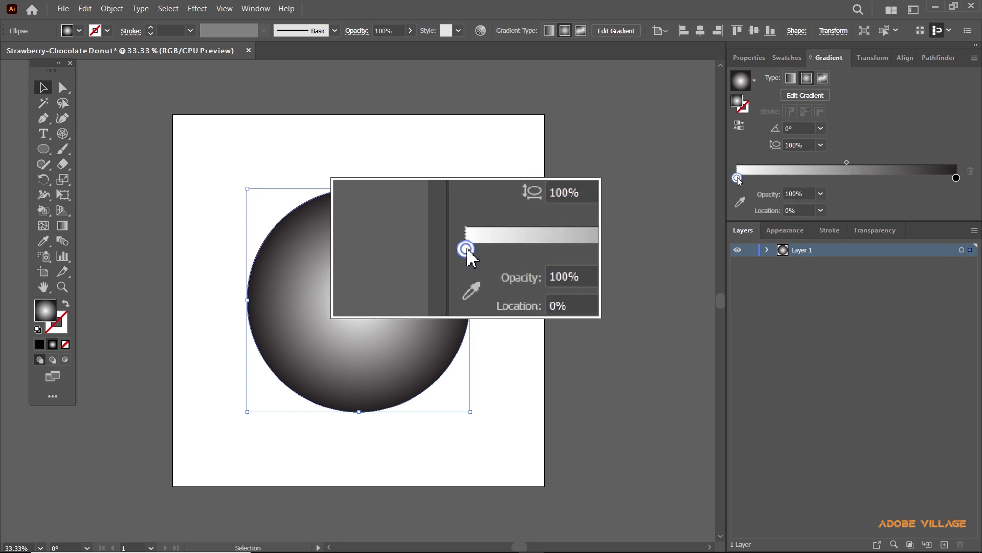
{"action": "left_click_drag", "start_coordinate": [738, 177], "coordinate": [824, 185]}
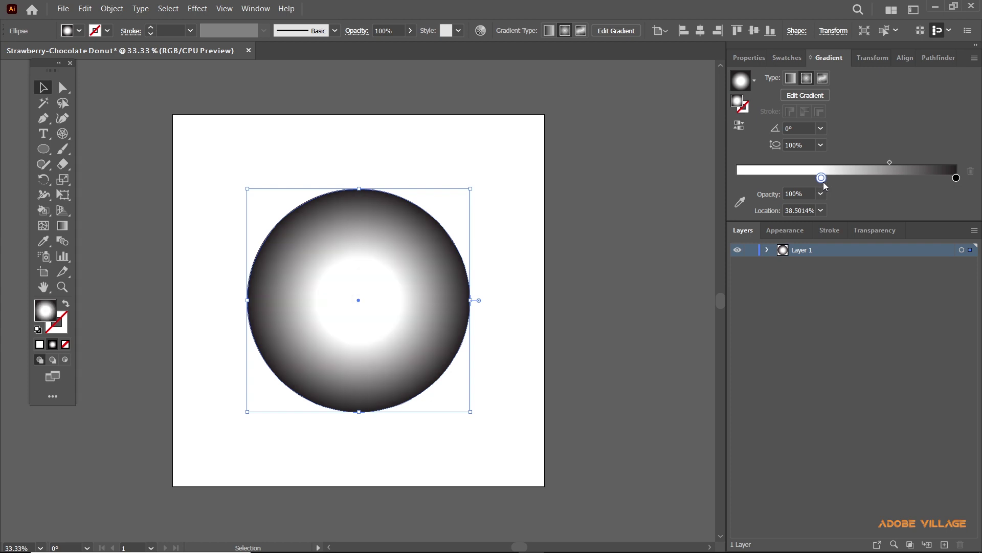
{"action": "left_click_drag", "start_coordinate": [825, 186], "coordinate": [748, 179]}
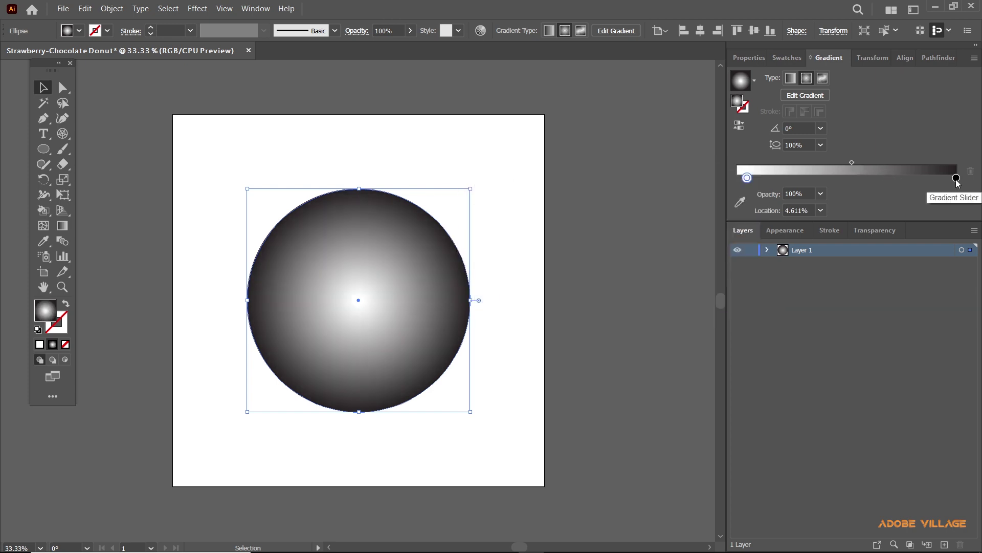
{"action": "mouse_move", "coordinate": [957, 181]}
{"action": "left_mouse_down"}
{"action": "mouse_move", "coordinate": [916, 183]}
{"action": "mouse_move", "coordinate": [956, 180]}
{"action": "left_mouse_up"}
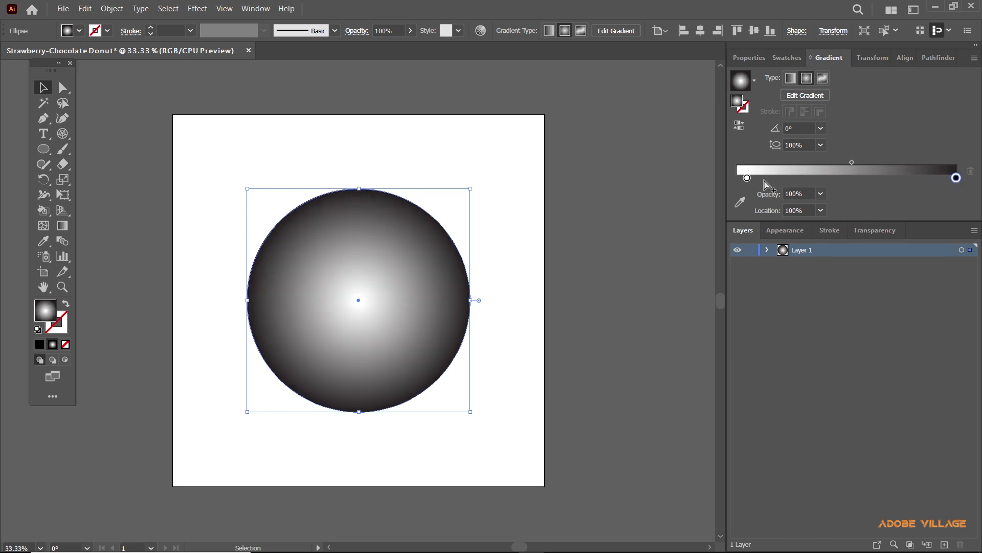
Set the gradient's midpoint to about 83% and its white stop to about 17% so the dark shading stays near the rim
{"action": "left_click_drag", "start_coordinate": [751, 182], "coordinate": [920, 162]}
{"action": "key", "text": "ctrl+z"}
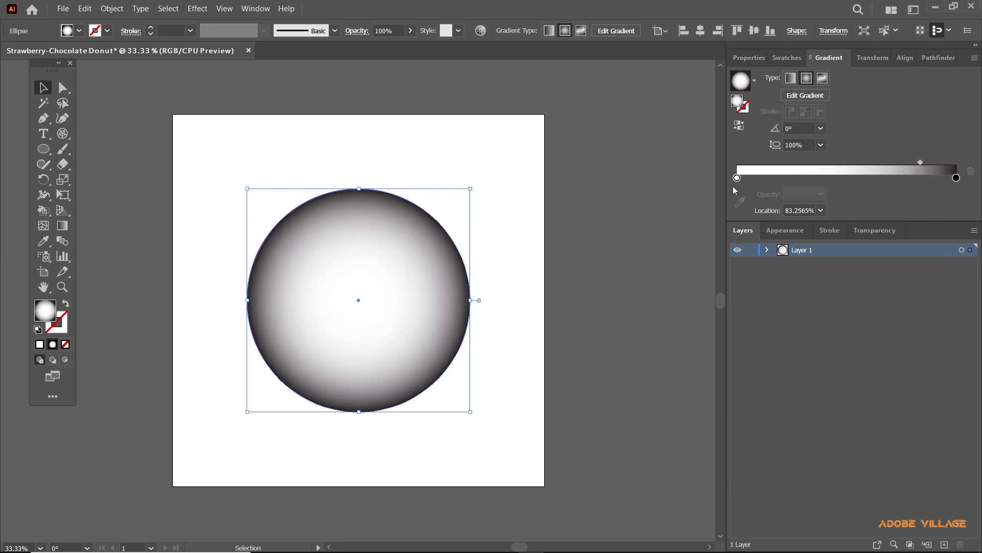
{"action": "left_click_drag", "start_coordinate": [737, 179], "coordinate": [760, 182]}
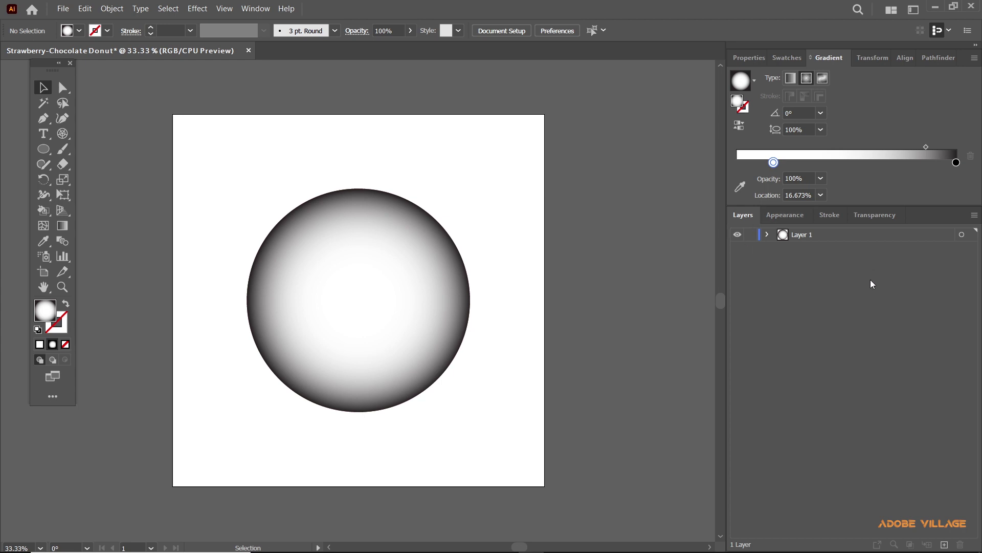
Try the Darken blending mode on the gradient circle, and set it to Multiply
{"action": "left_click", "coordinate": [441, 303]}
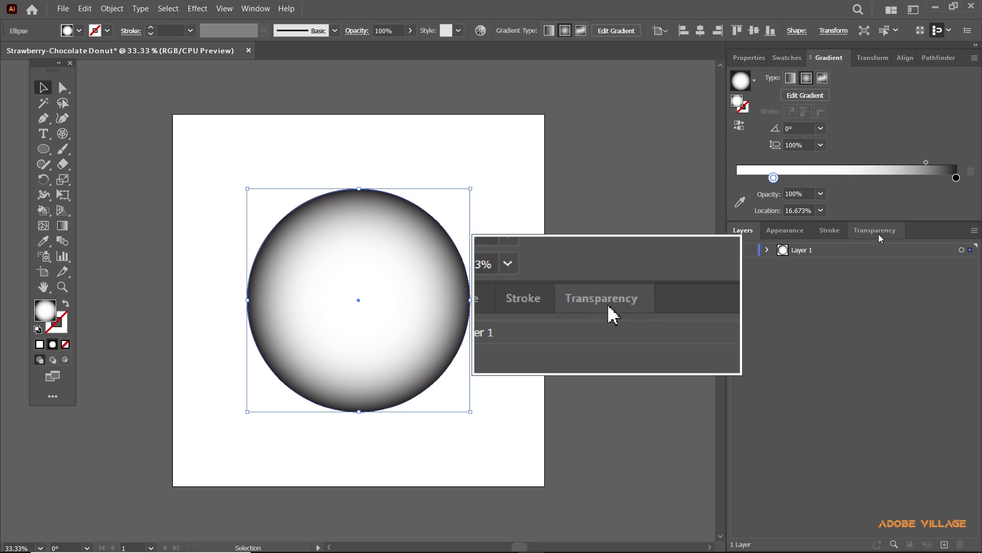
{"action": "left_click", "coordinate": [263, 13]}
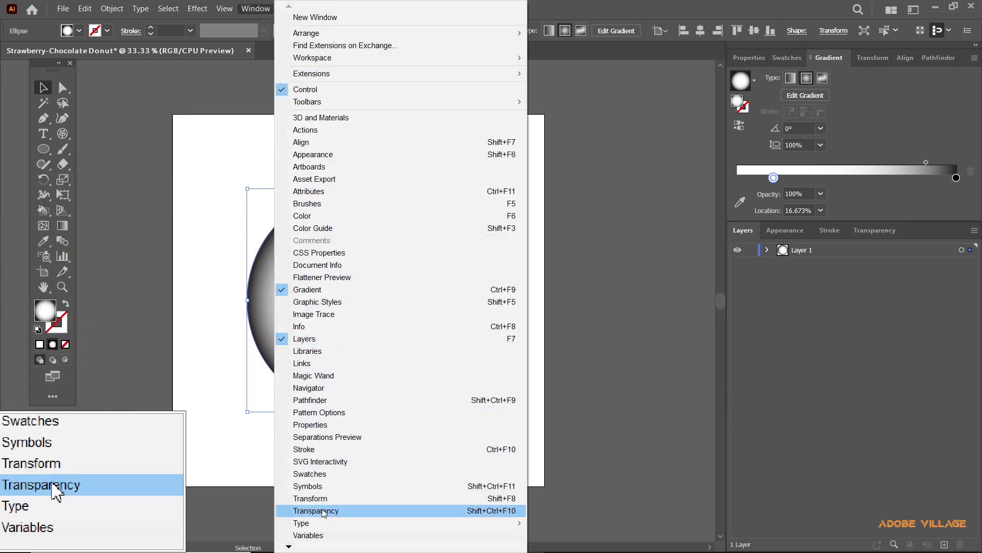
{"action": "left_click", "coordinate": [891, 397]}
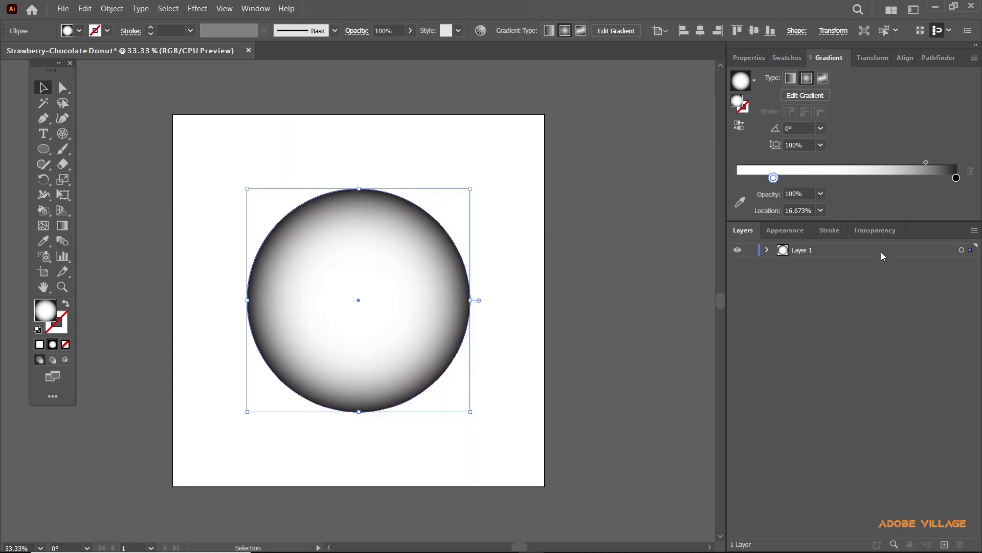
{"action": "left_click", "coordinate": [879, 236]}
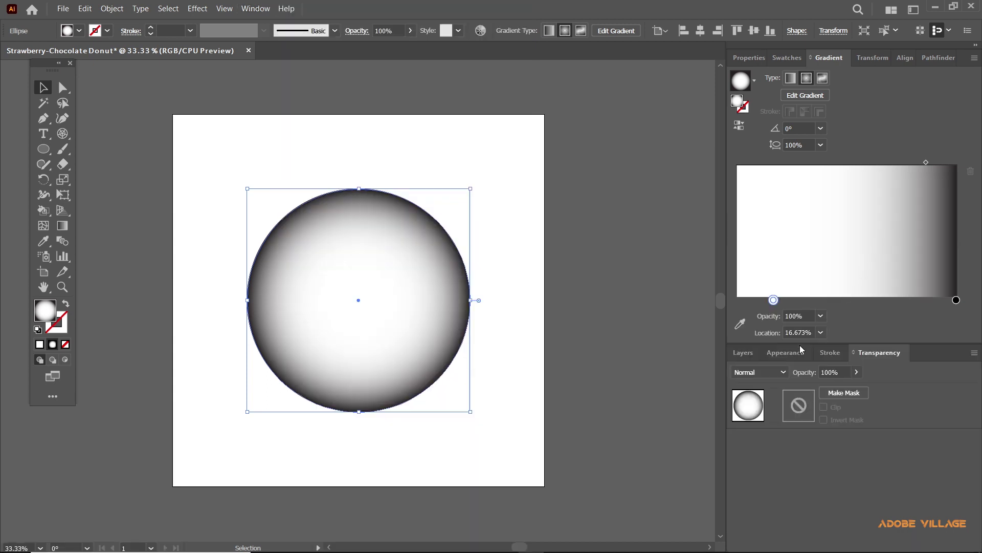
{"action": "left_click", "coordinate": [778, 370]}
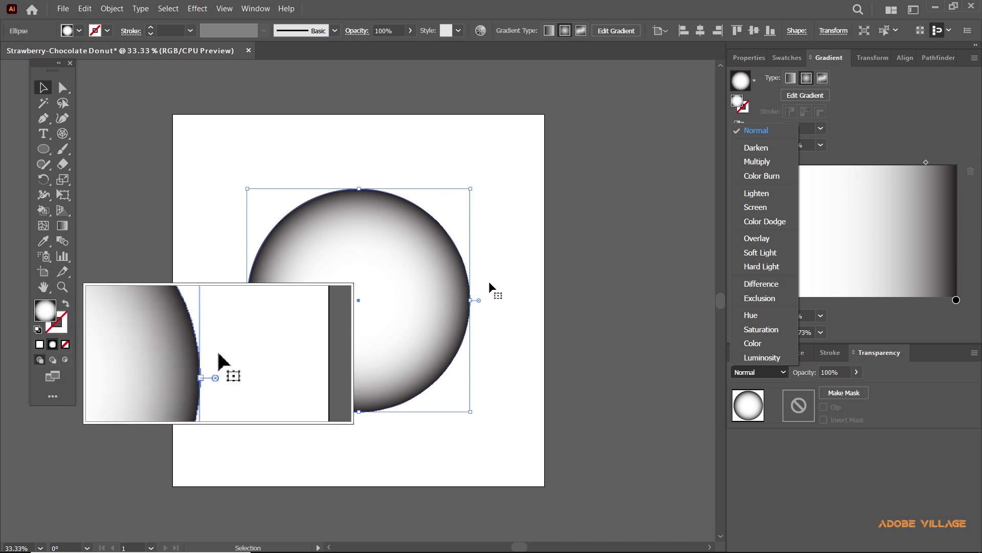
{"action": "left_click", "coordinate": [756, 148]}
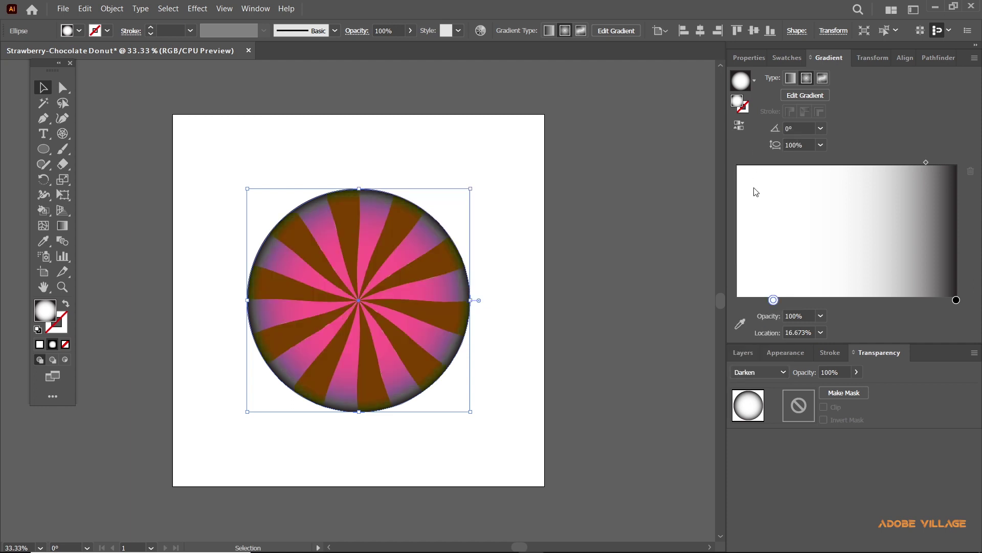
{"action": "left_click", "coordinate": [783, 373]}
{"action": "left_click", "coordinate": [762, 162]}
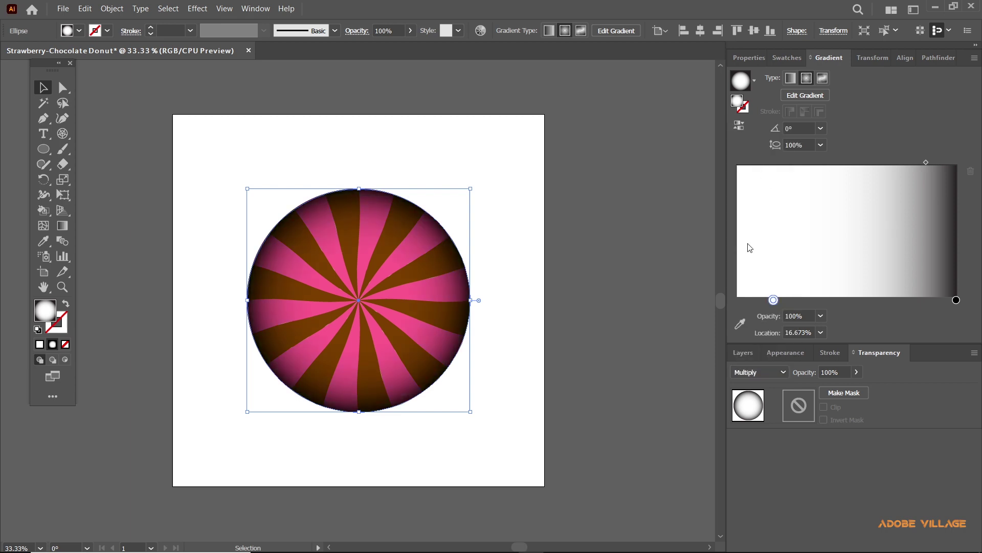
Try the Color Burn blending mode on the gradient circle and return it to Multiply
{"action": "left_click", "coordinate": [755, 375]}
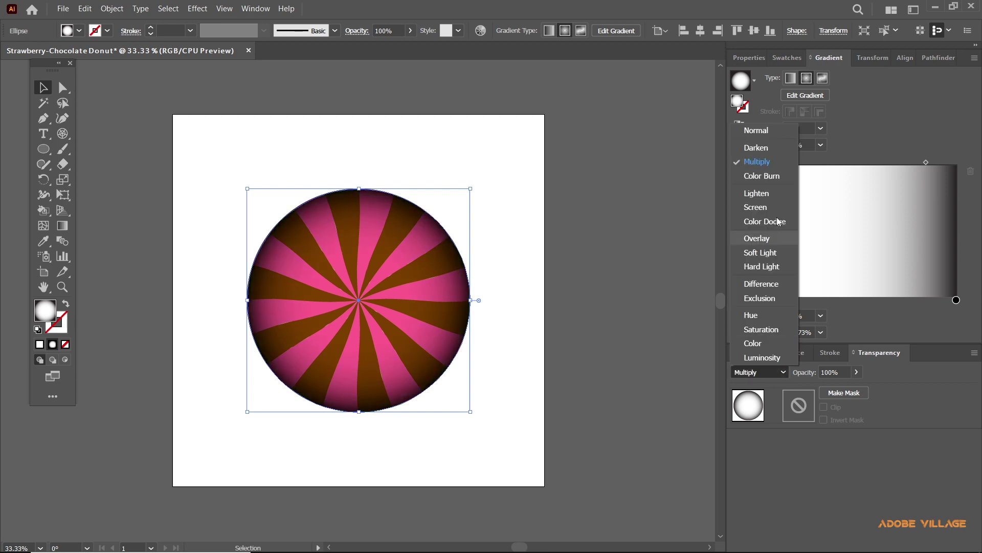
{"action": "left_click", "coordinate": [763, 175]}
{"action": "left_click", "coordinate": [774, 371]}
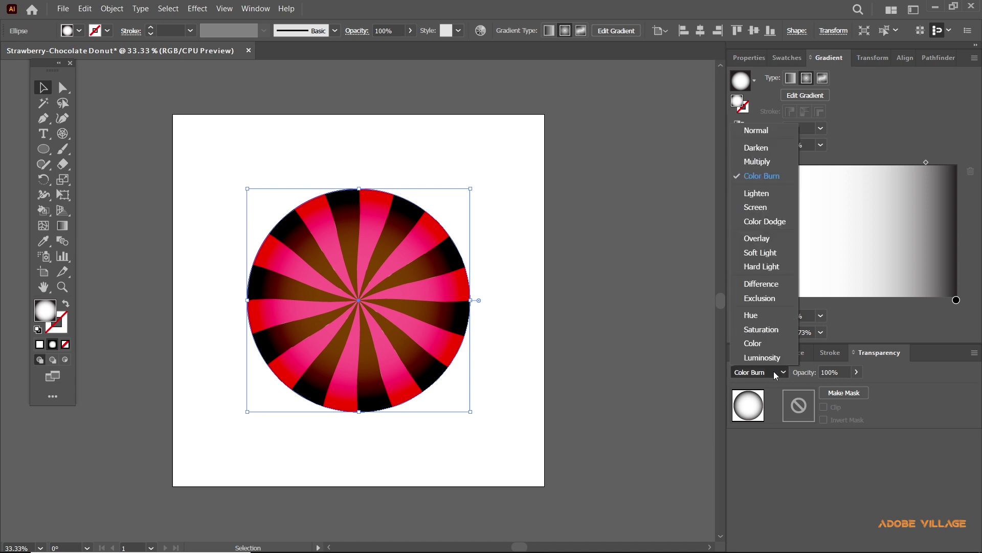
{"action": "left_click", "coordinate": [767, 166]}
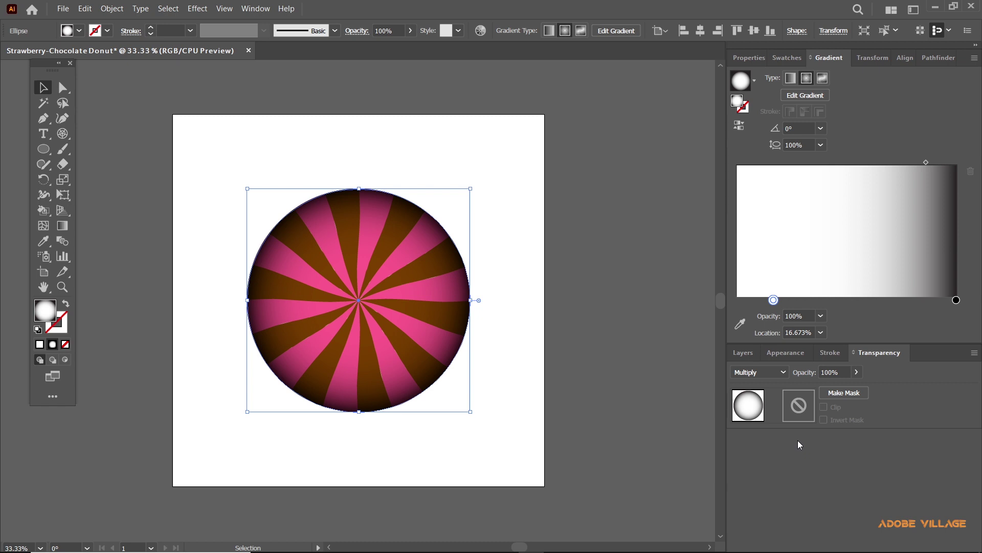
Lower the gradient circle's opacity to 15% and deselect it
{"action": "left_click", "coordinate": [856, 373]}
{"action": "left_click_drag", "start_coordinate": [833, 388], "coordinate": [816, 389]}
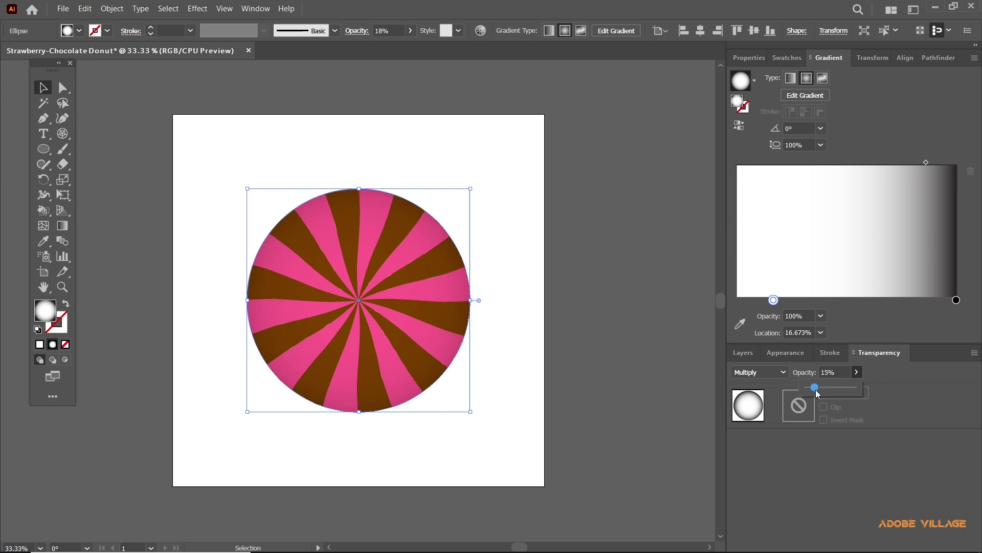
{"action": "left_click", "coordinate": [752, 353]}
{"action": "scroll", "coordinate": [514, 321], "scroll_direction": "down", "scroll_amount": 1}
{"action": "scroll", "coordinate": [515, 322], "scroll_direction": "up", "scroll_amount": 1}
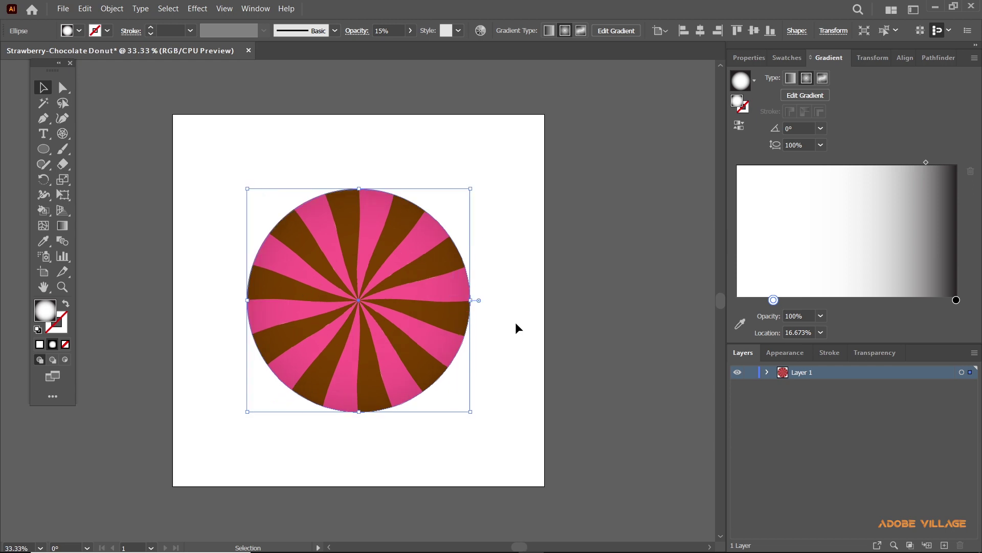
{"action": "scroll", "coordinate": [515, 321], "scroll_direction": "down", "scroll_amount": 1}
{"action": "left_click", "coordinate": [522, 314]}
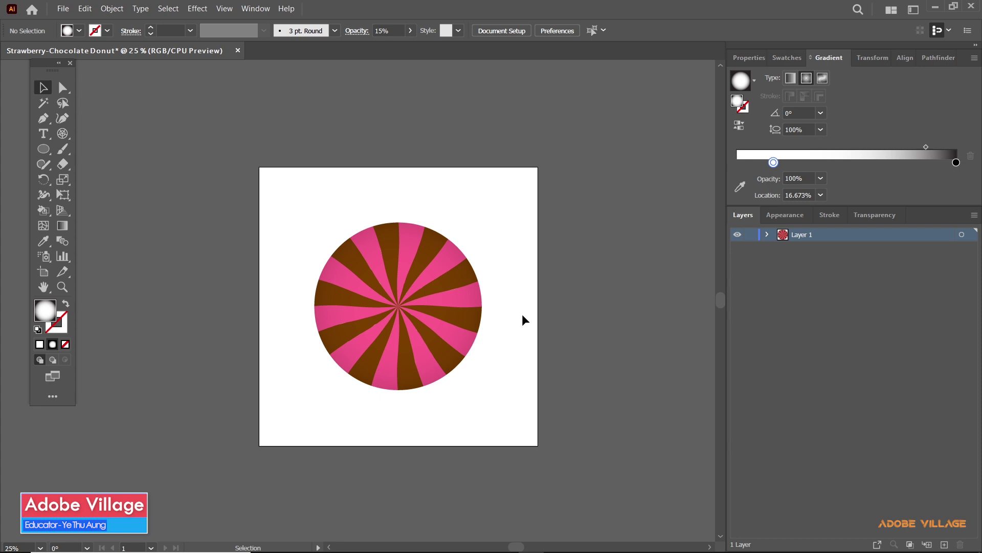
Review the Polar Grid tool, the swatches, the colour codes in Notepad, and the Object and Distort & Transform commands
{"action": "left_click", "coordinate": [72, 137]}
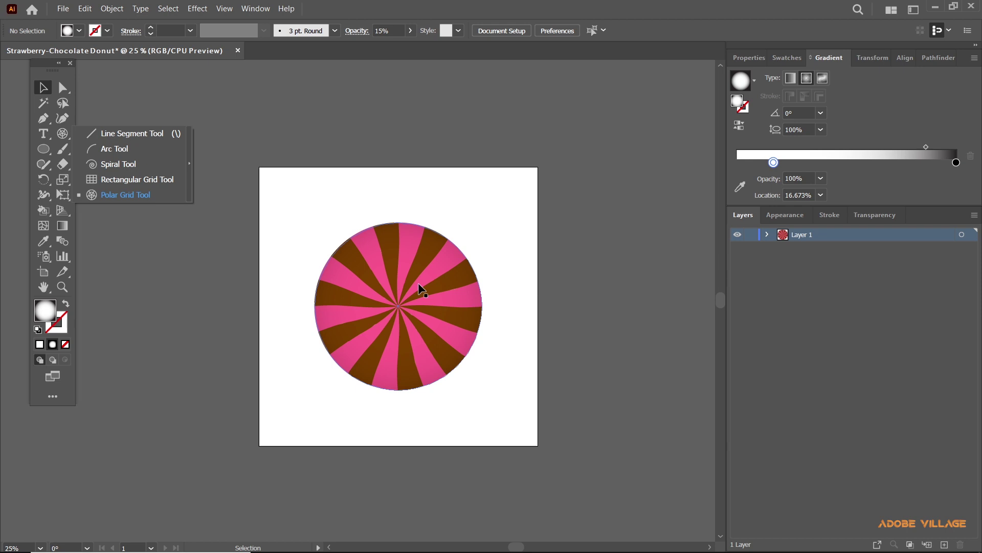
{"action": "left_click", "coordinate": [788, 57]}
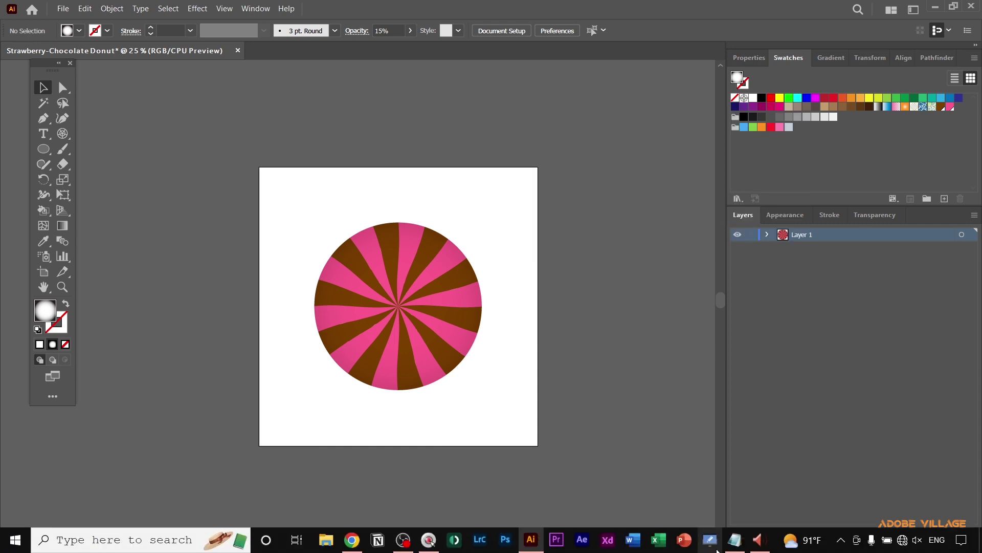
{"action": "left_click", "coordinate": [735, 540]}
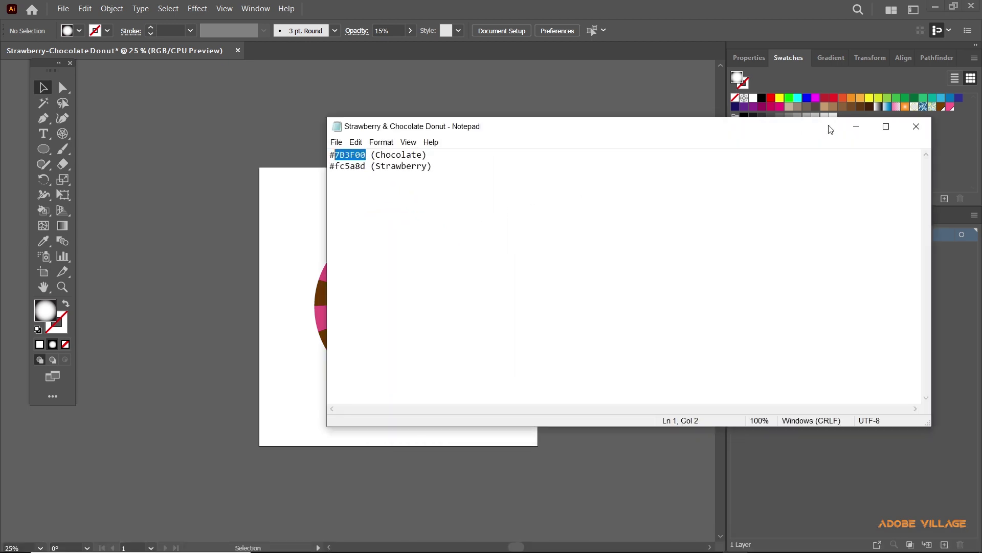
{"action": "left_click", "coordinate": [857, 128]}
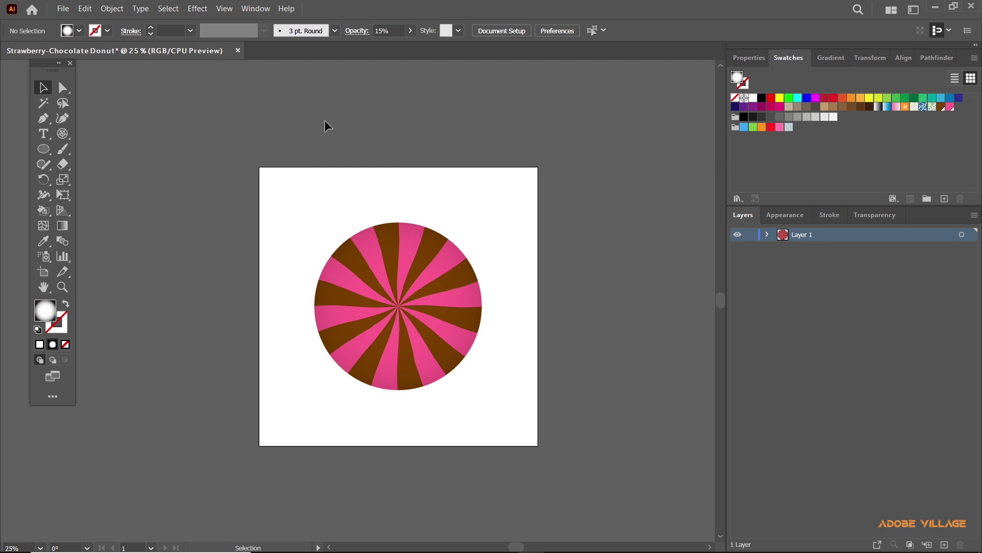
{"action": "left_click", "coordinate": [112, 9]}
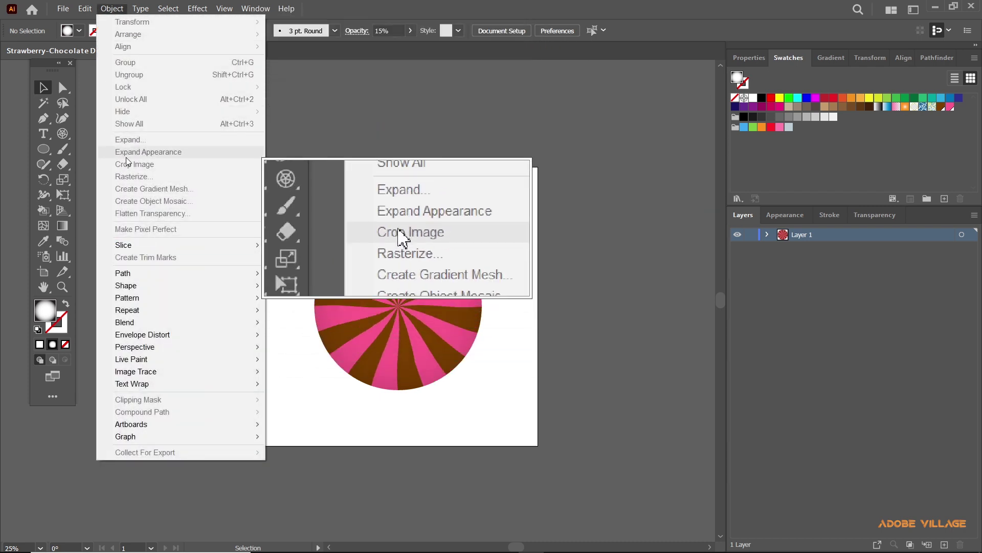
{"action": "left_click", "coordinate": [426, 2]}
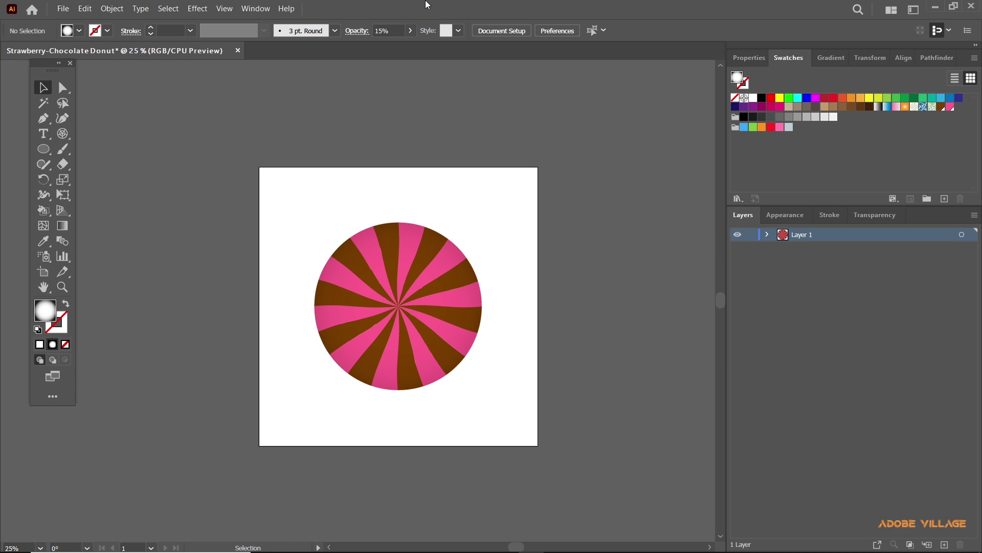
{"action": "left_click", "coordinate": [189, 8]}
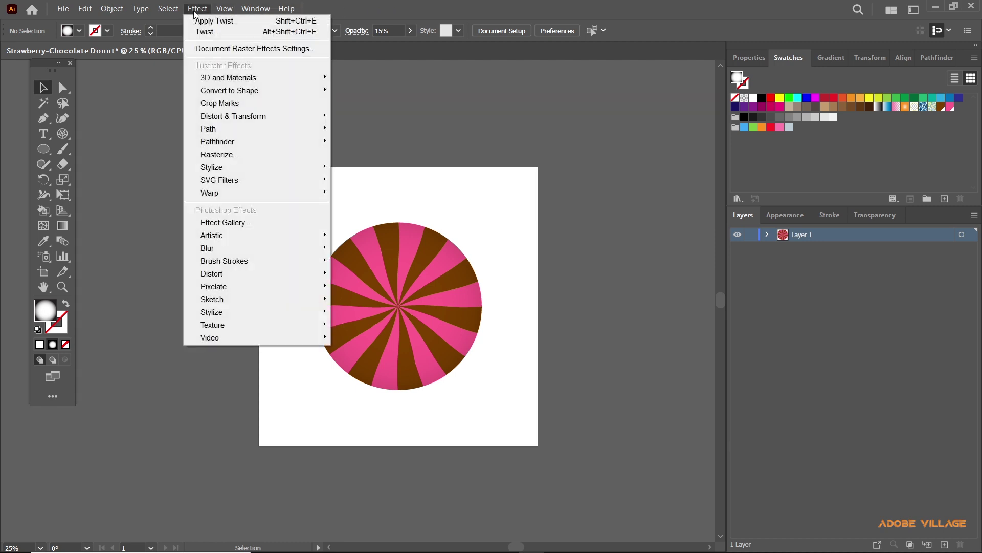
{"action": "mouse_move", "coordinate": [225, 115]}
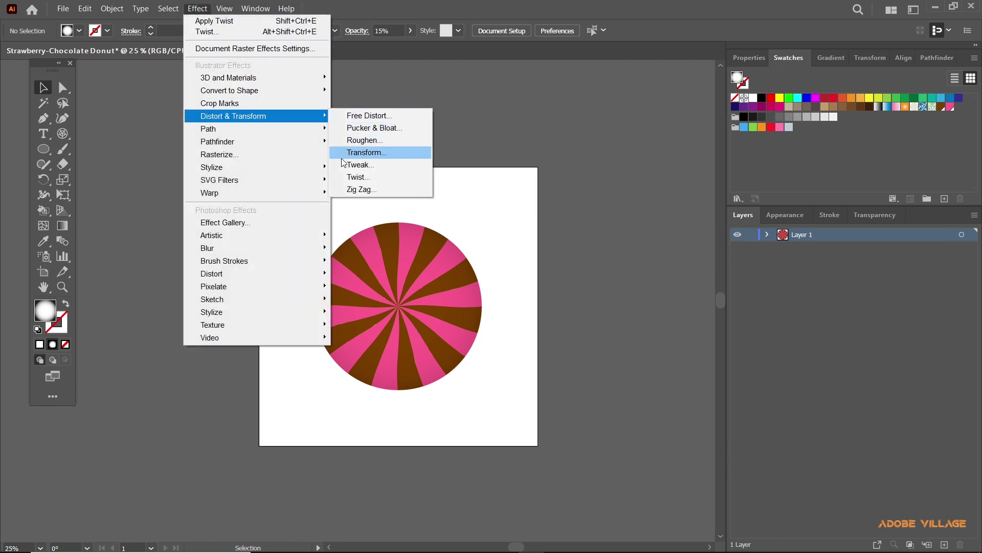